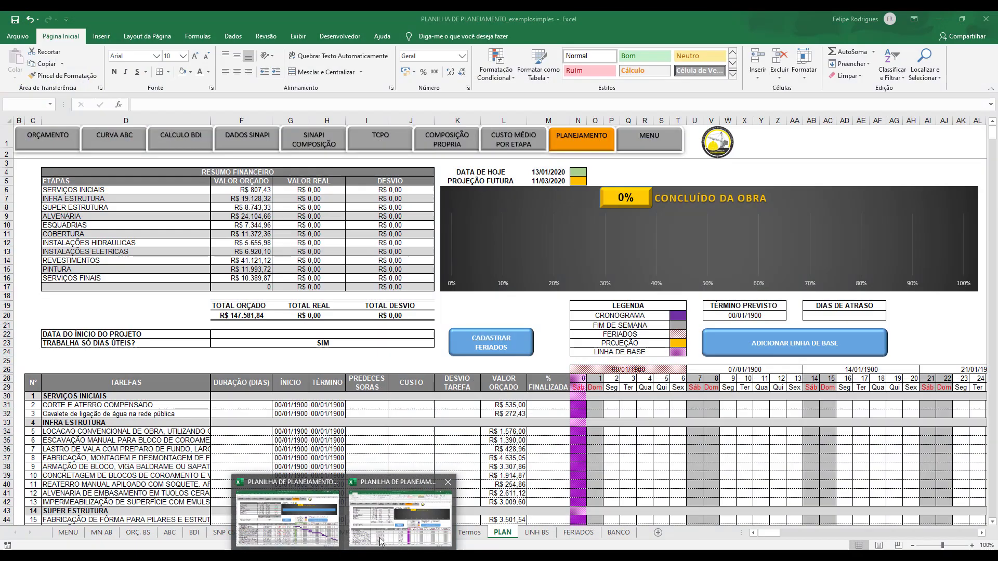
Step: Bring the example workbook forward, collapse the ribbon, and go to the ORÇ. BS budget sheet
click(380, 542)
key(ctrl+F1)
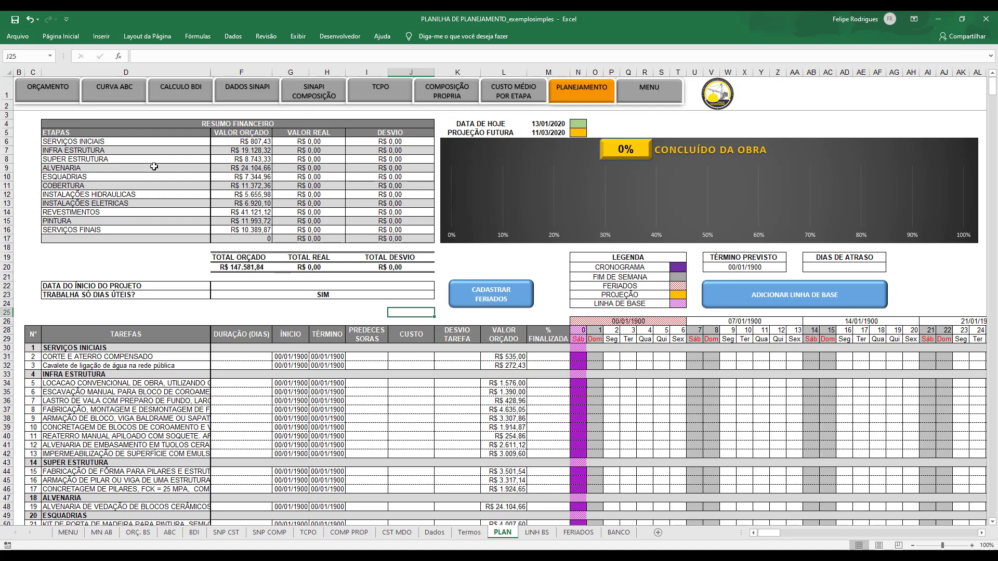
click(72, 99)
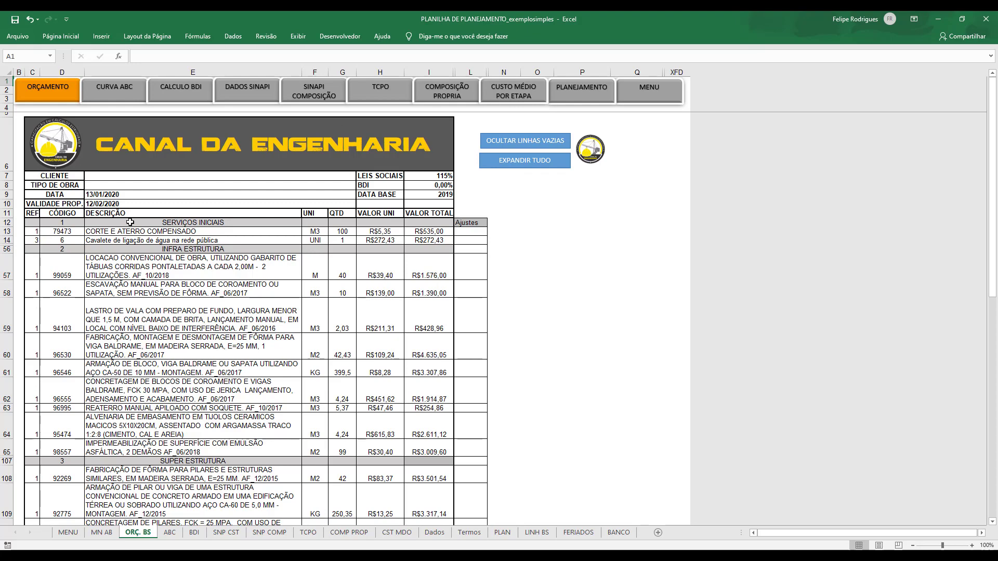
Step: Test service code 99059 in D13, check E13 and G13, then undo and return to PLAN
click(78, 232)
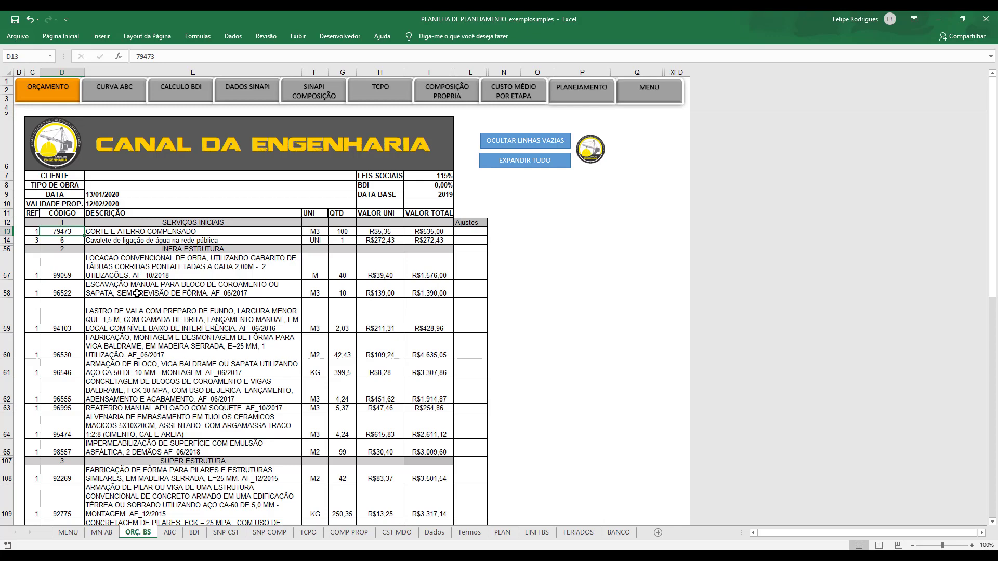
text(990)
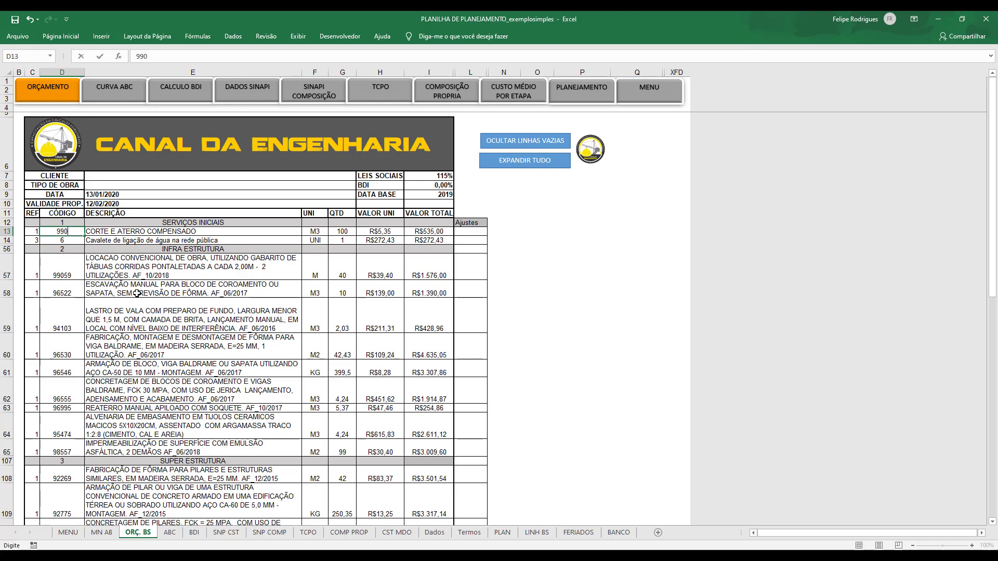
text(59)
key(Return)
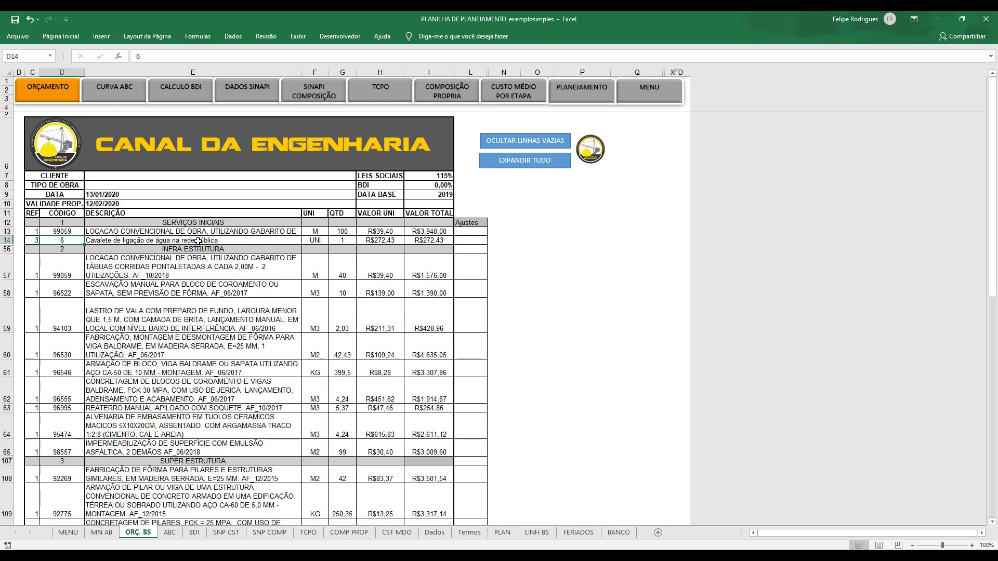
click(179, 233)
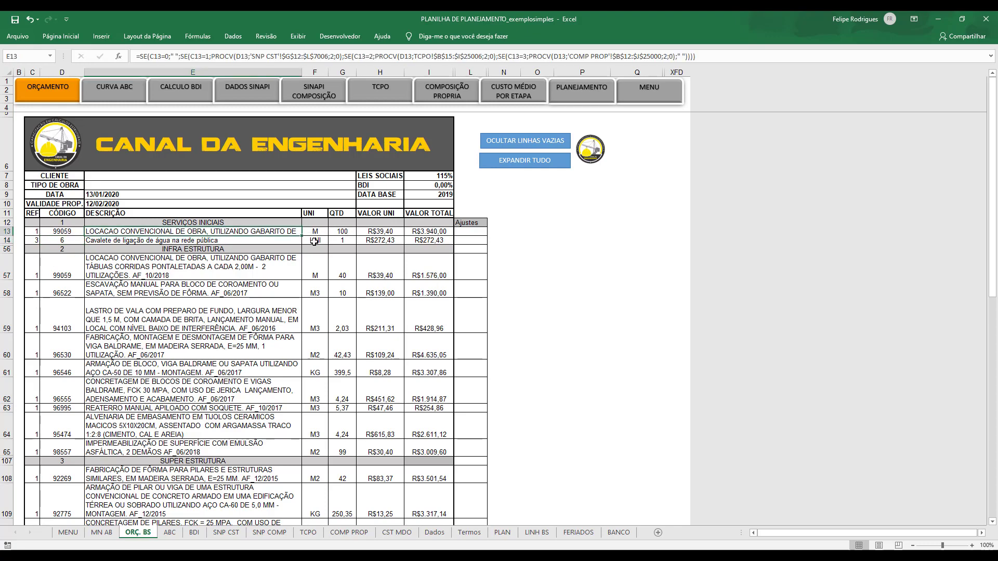
click(342, 231)
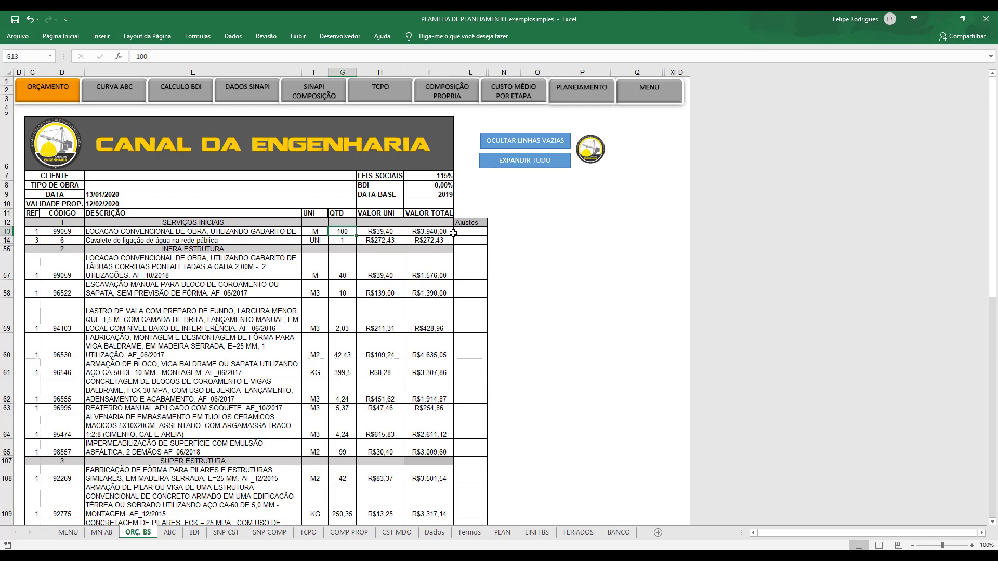
key(ctrl+z)
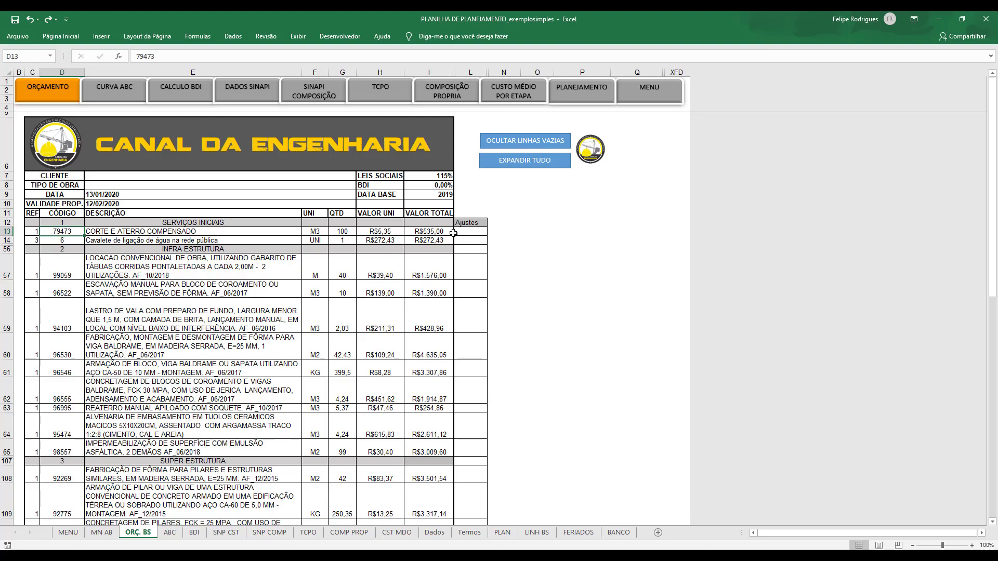
click(593, 98)
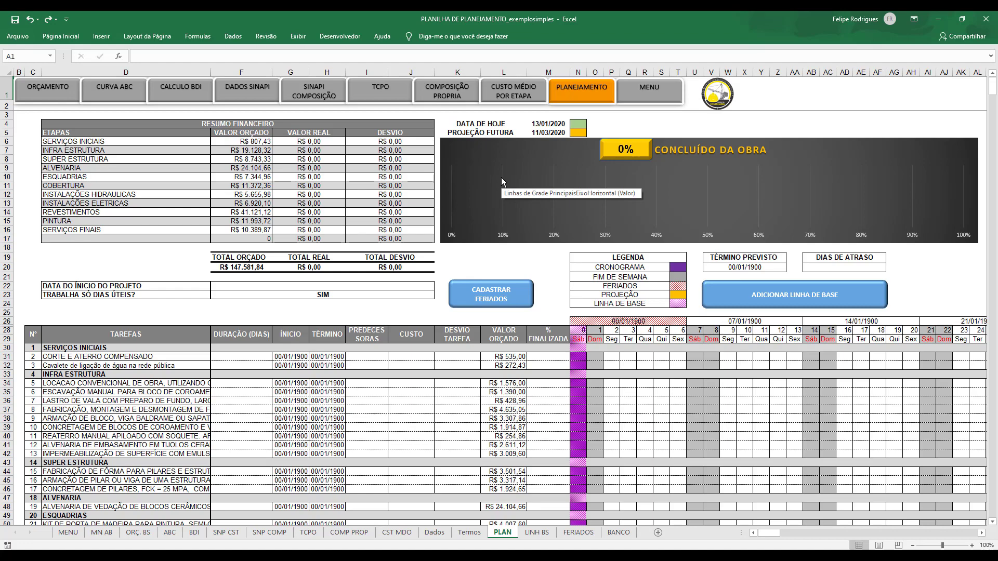
Step: Enter 13/01/2020 as the project start date in F22
click(351, 312)
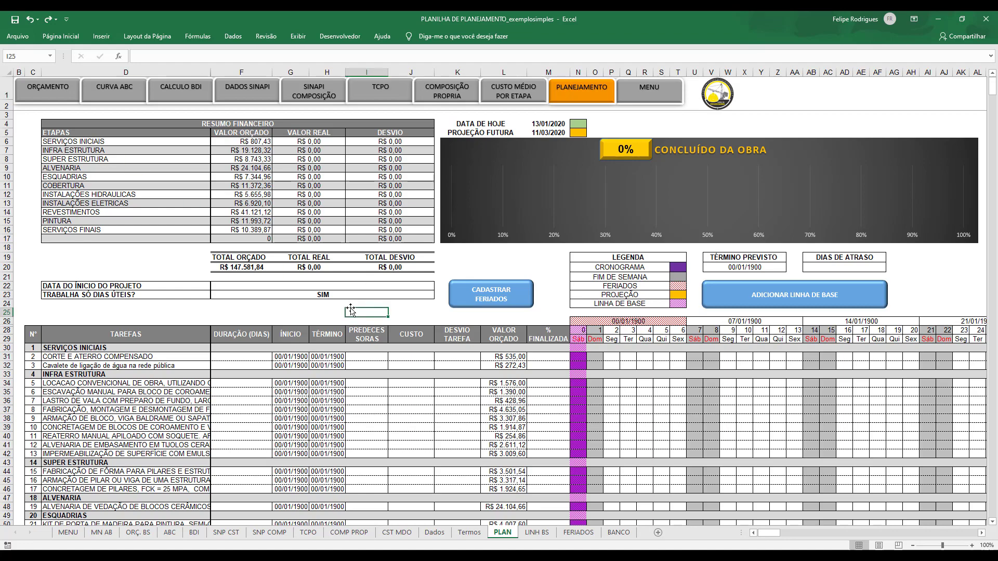
click(356, 288)
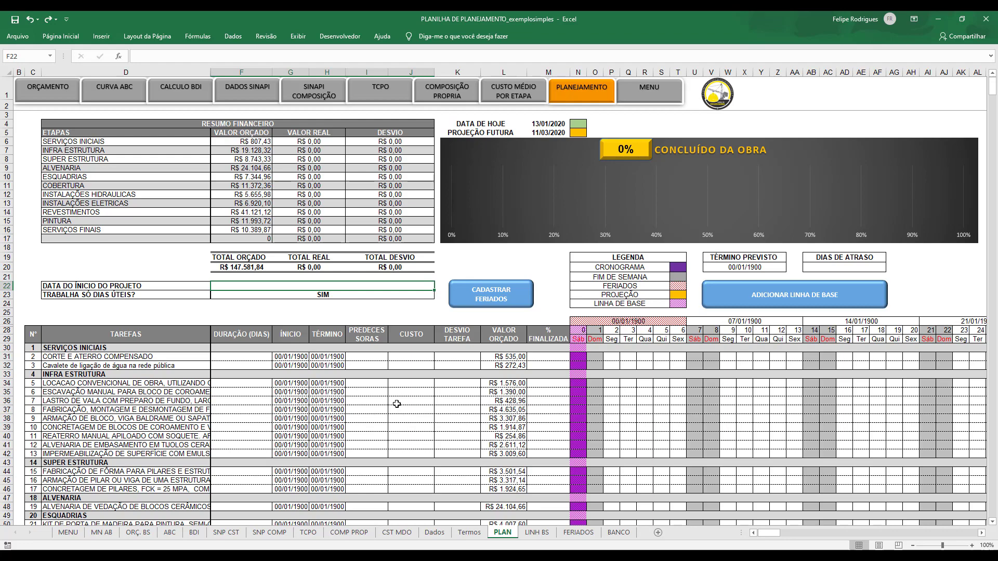
text(13/)
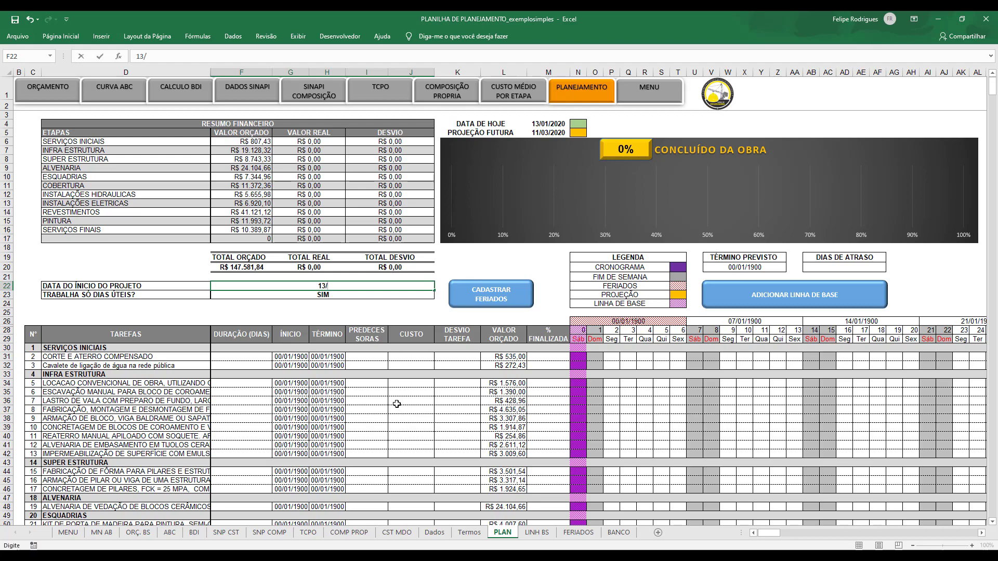
text(01/2020)
key(Return)
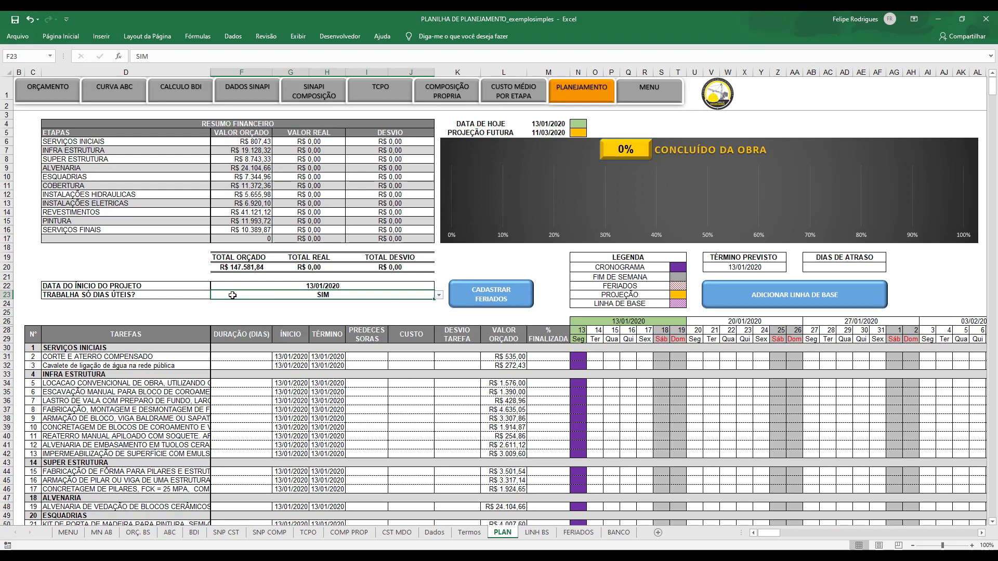
Step: Enter a 6-day duration in F31 for CORTE E ATERRO COMPENSADO
click(246, 359)
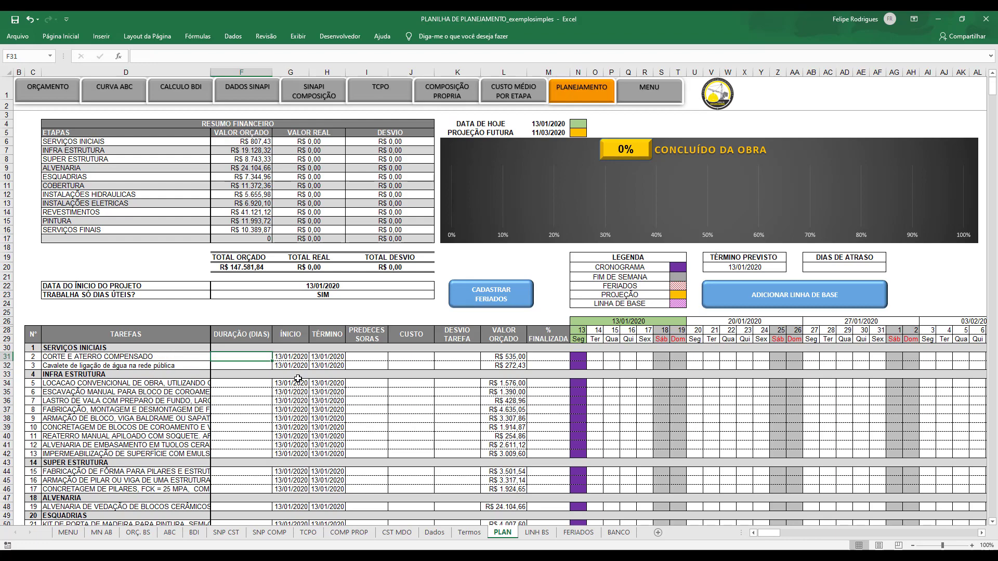
text(6)
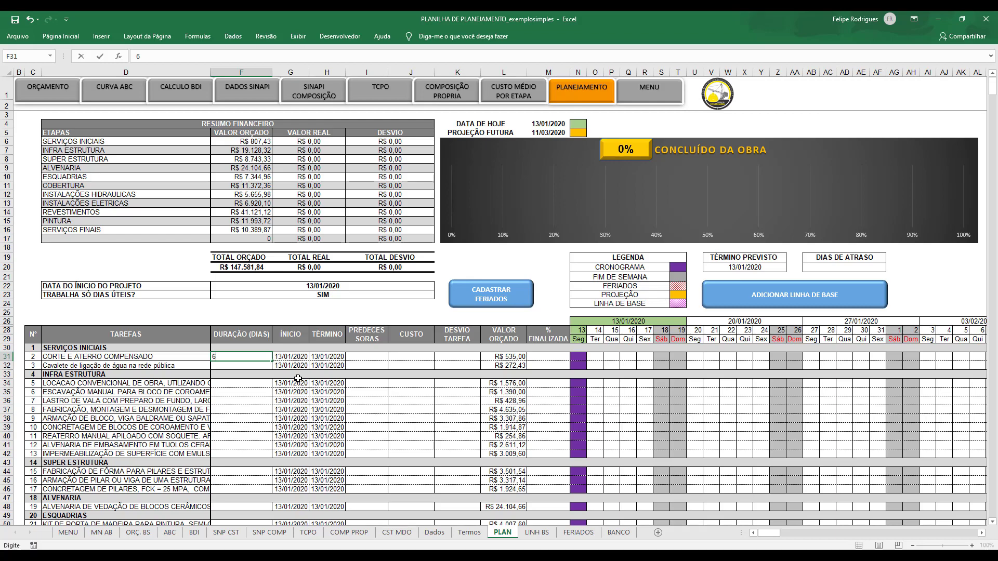
key(Return)
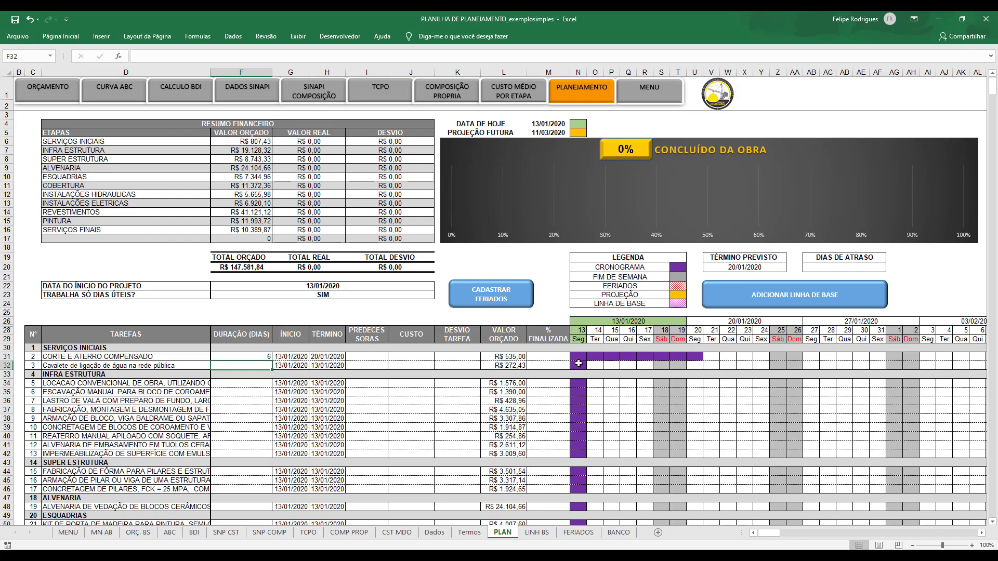
Step: Add 15/01/2020 in C5 of the FERIADOS sheet and go back to the schedule
click(490, 295)
click(370, 117)
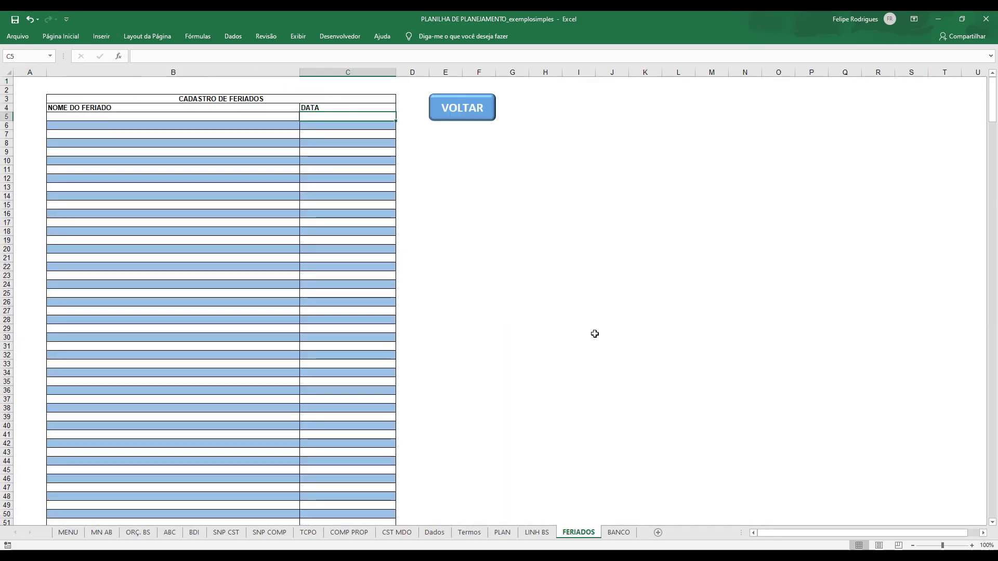
text(15)
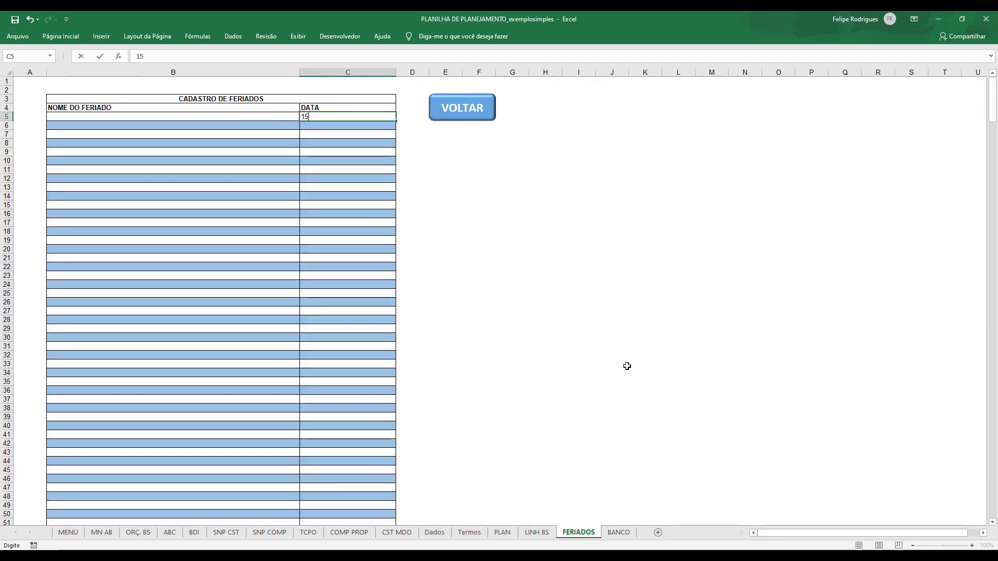
text(/01/202)
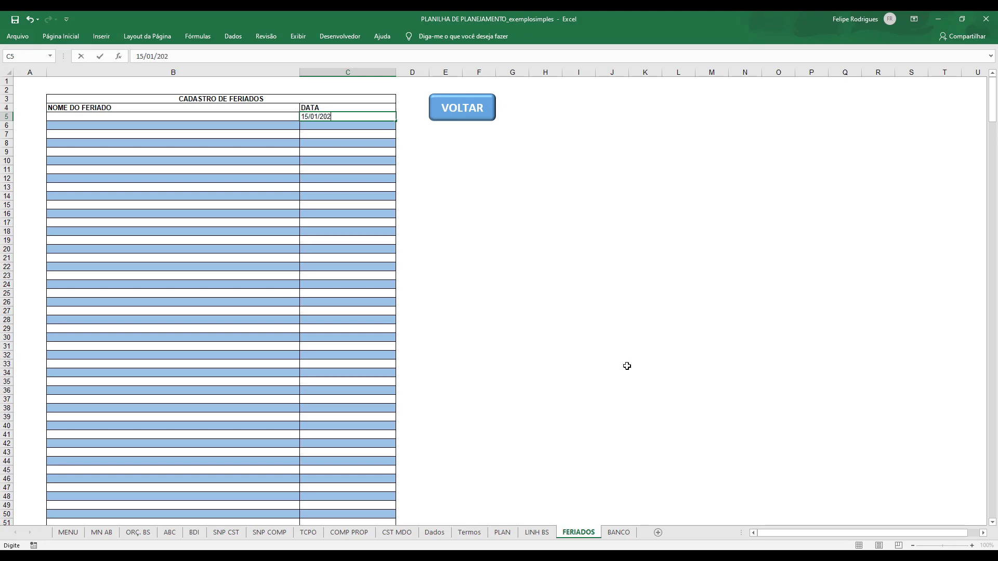
text(0)
click(452, 122)
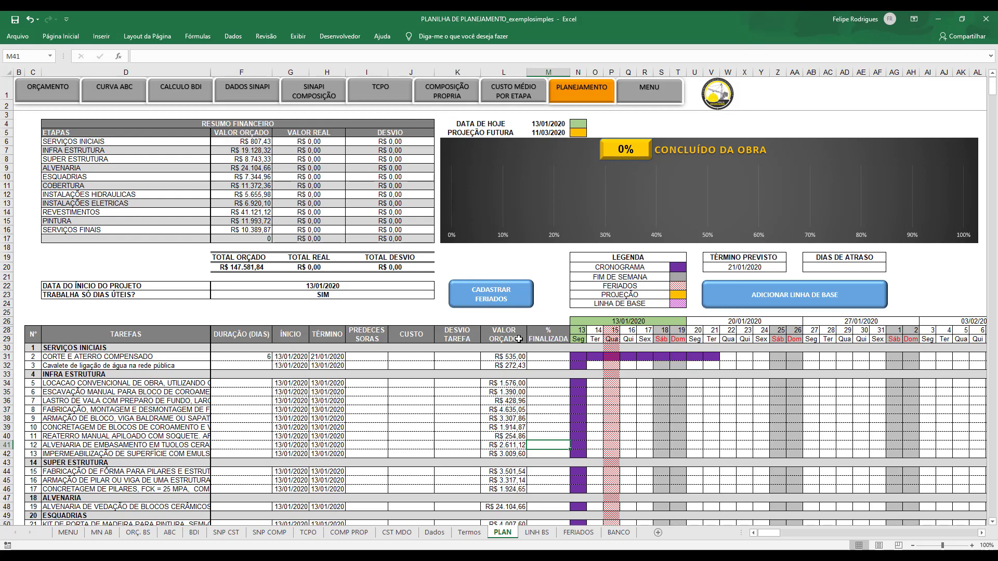
Step: Switch working-days-only in F23 to NÃO, back to SIM, then go to the holiday sheet
click(411, 295)
click(439, 295)
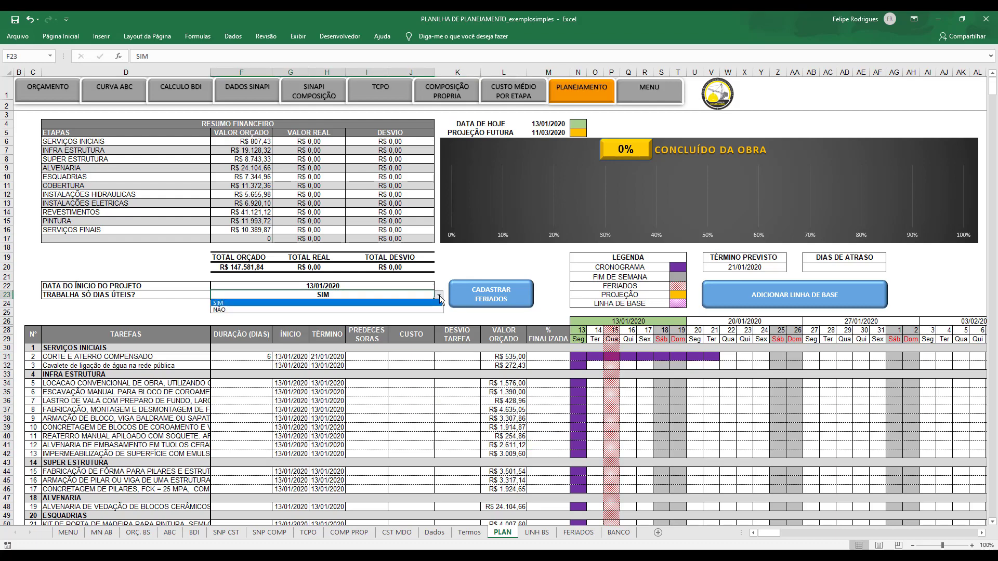
click(428, 310)
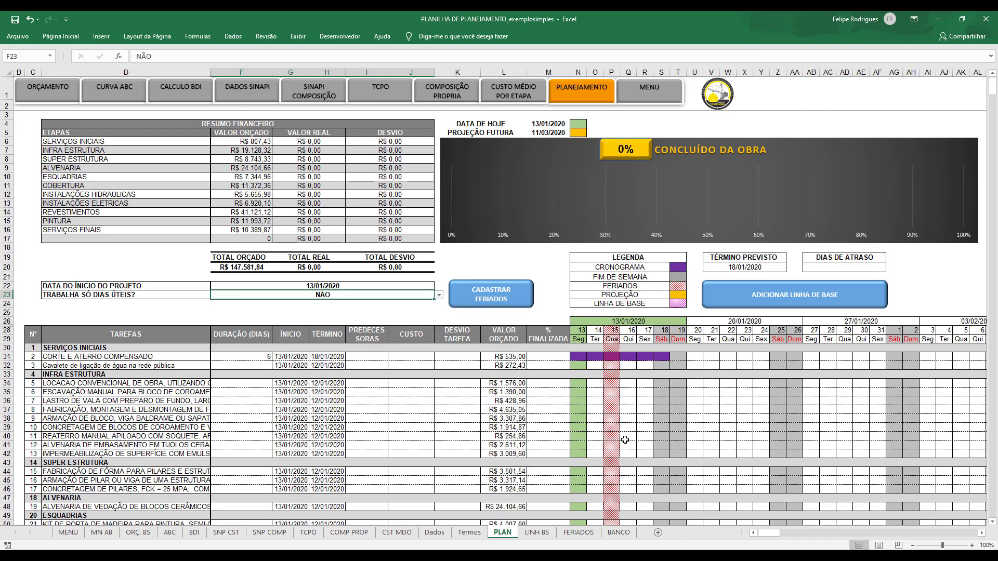
click(439, 295)
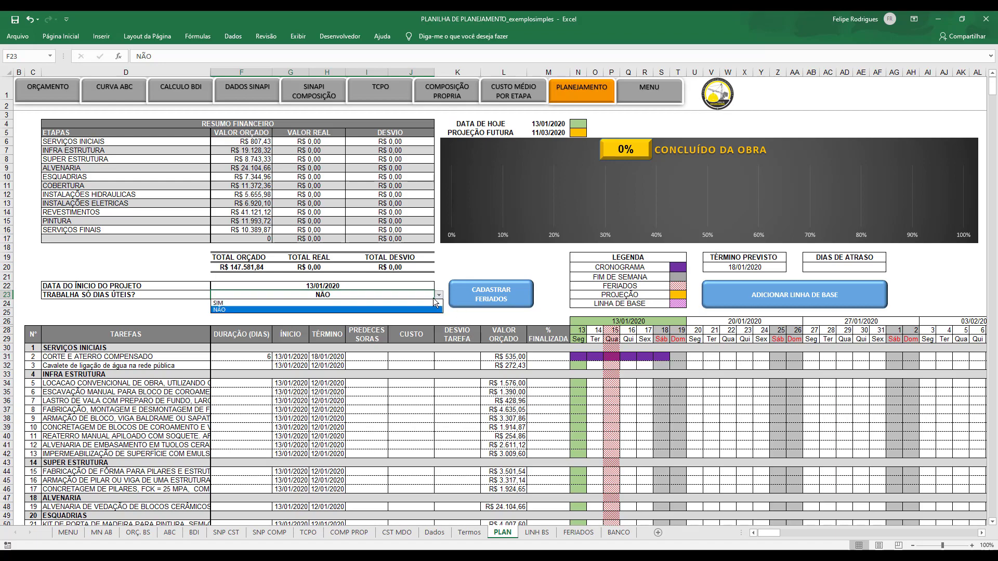
click(425, 303)
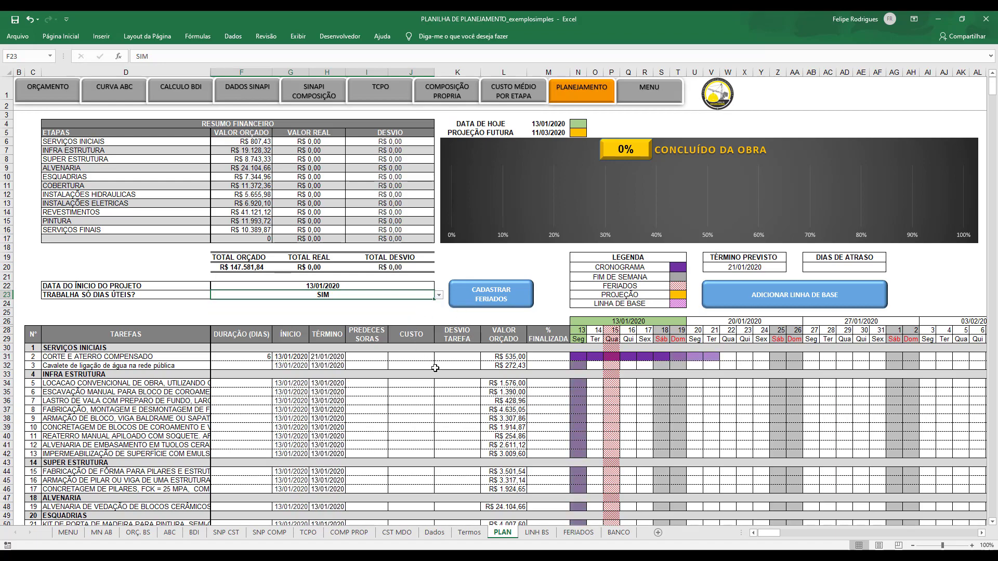
click(491, 295)
Step: Delete the 15/01/2020 holiday from C5 and go back to the PLAN sheet
click(359, 118)
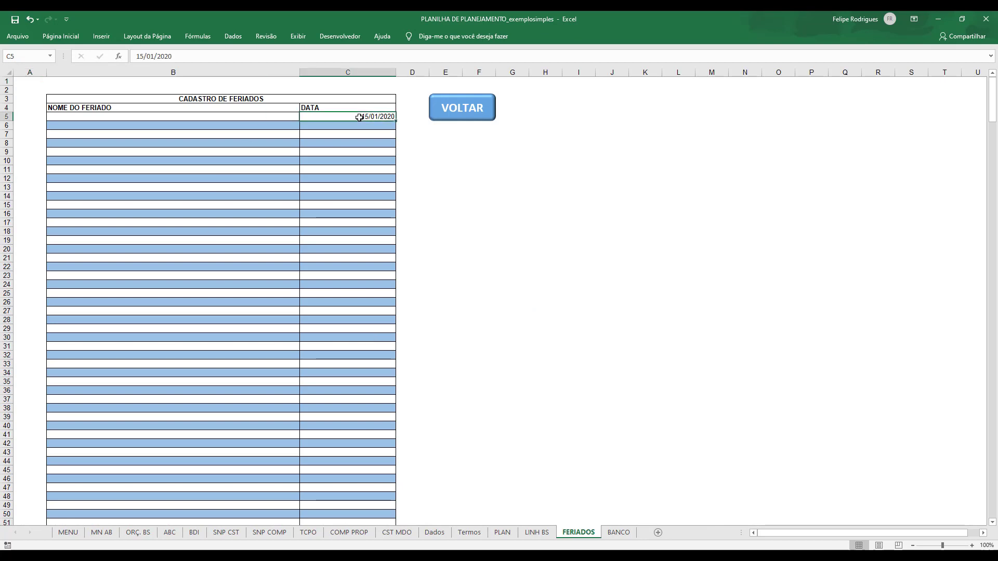
key(Delete)
click(482, 112)
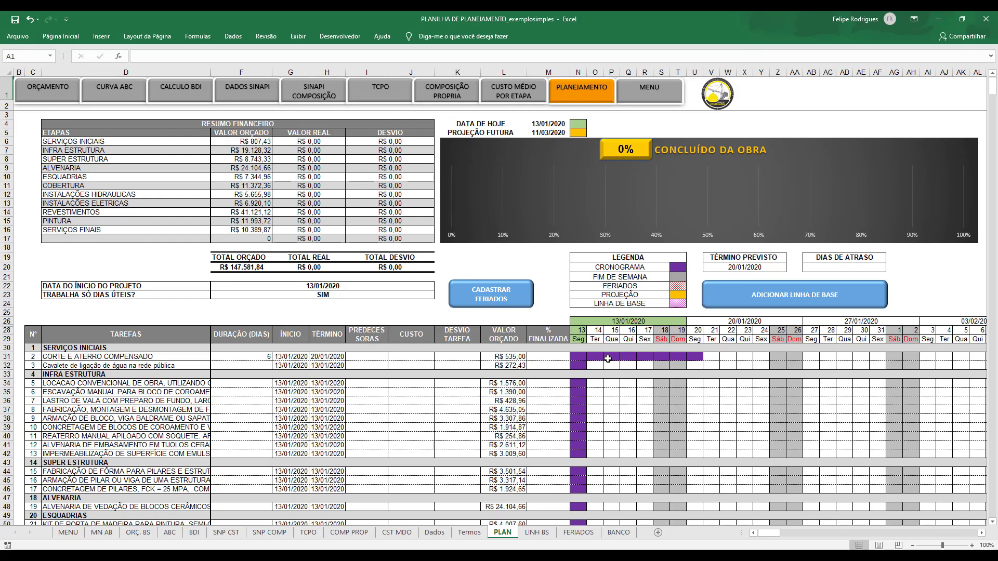
Step: Empty F31's 6-day duration, commit it, and reselect F31
click(266, 359)
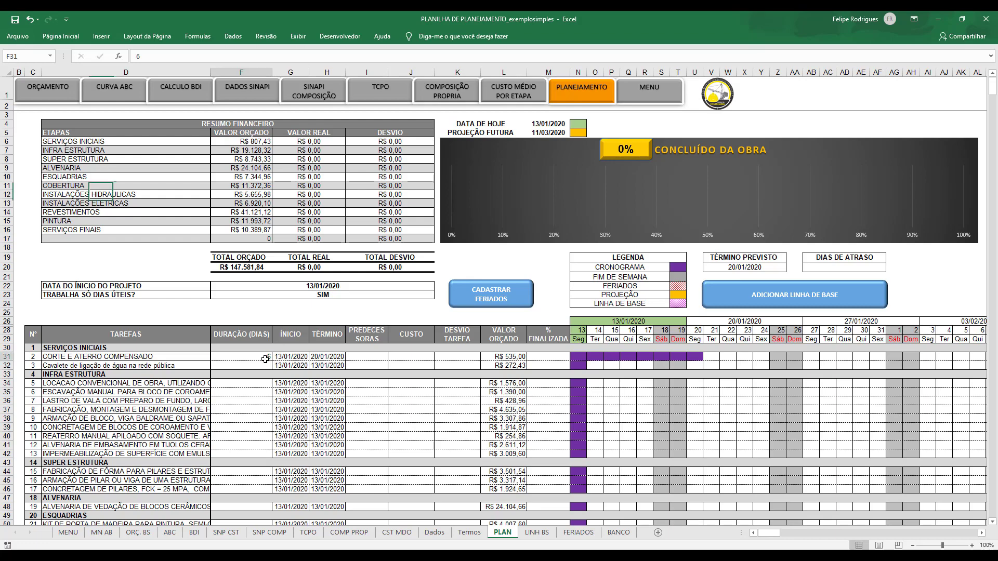
key(BackSpace)
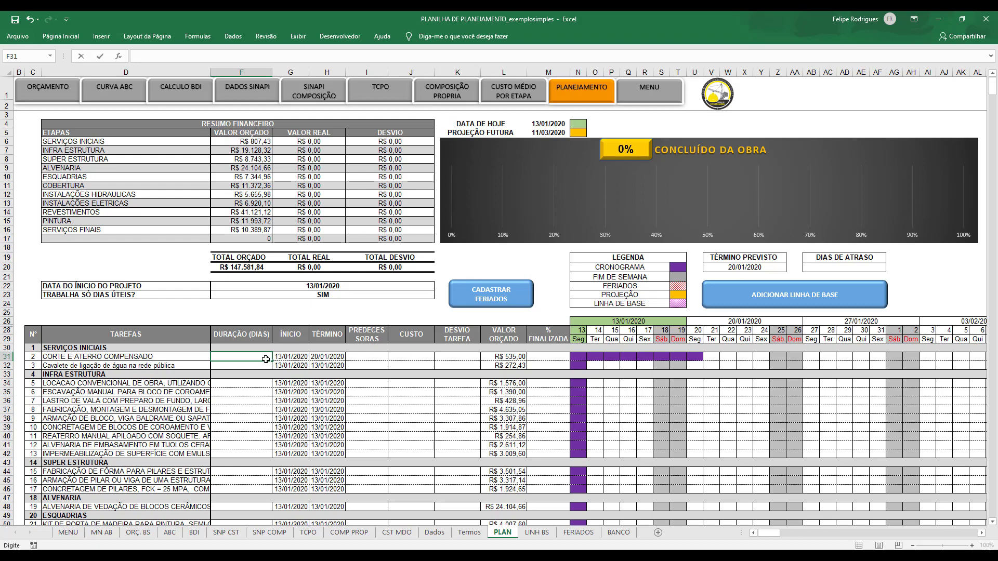
click(264, 409)
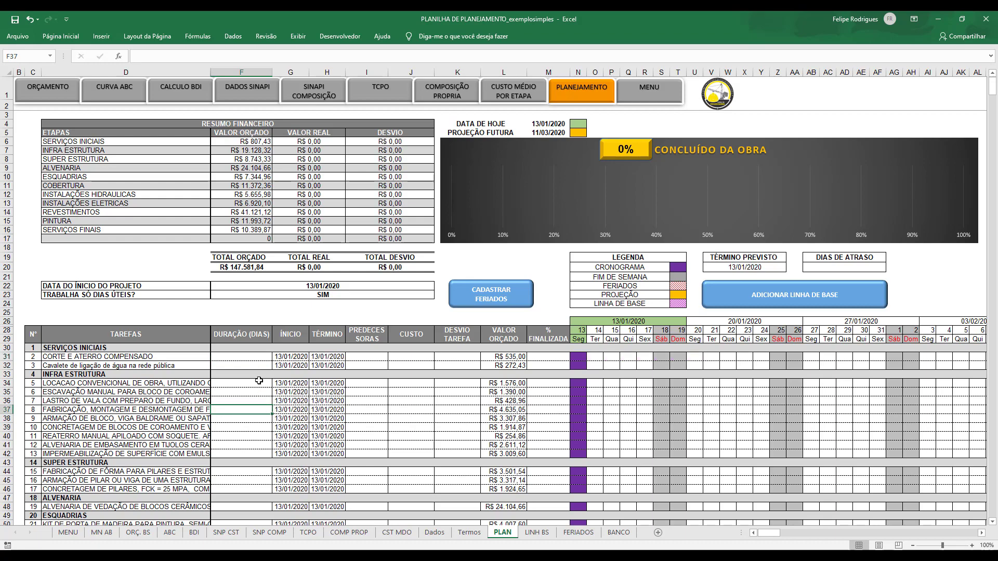
click(250, 356)
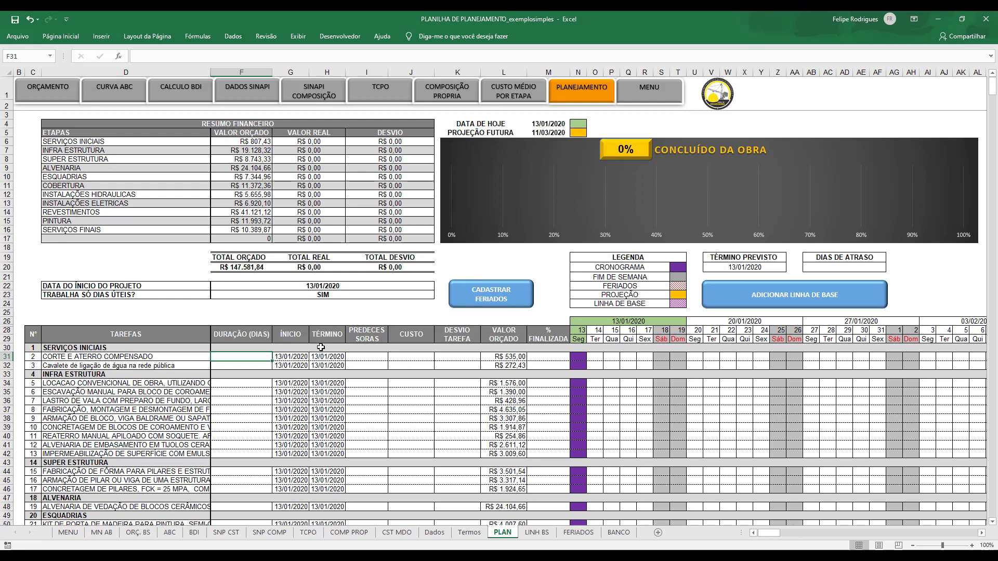
Step: Enter durations of 3, 1, 2, 3, 1 and 2 days for tasks 2, 3 and 5–8
text(3)
key(Return)
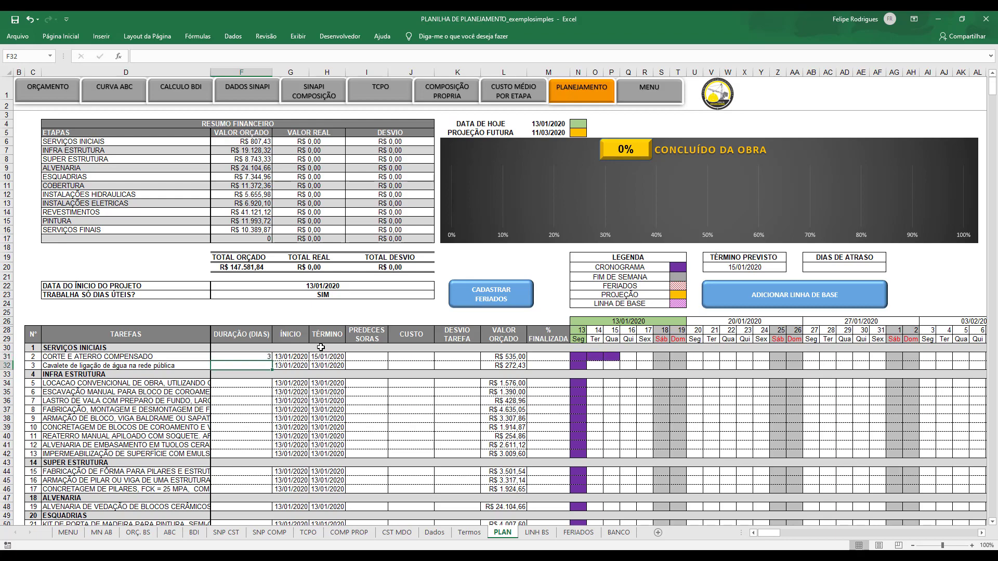
text(1)
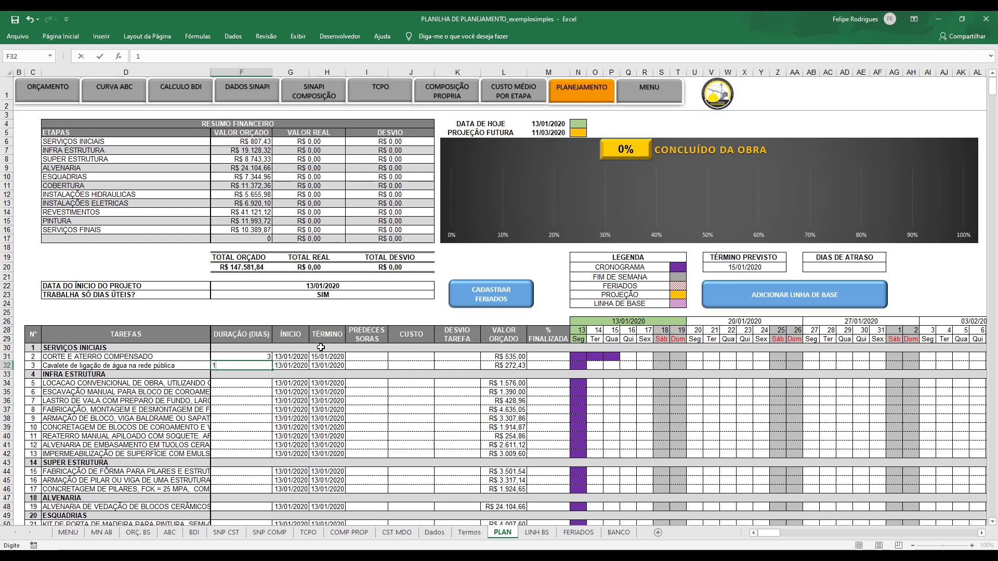
key(Return)
text(2)
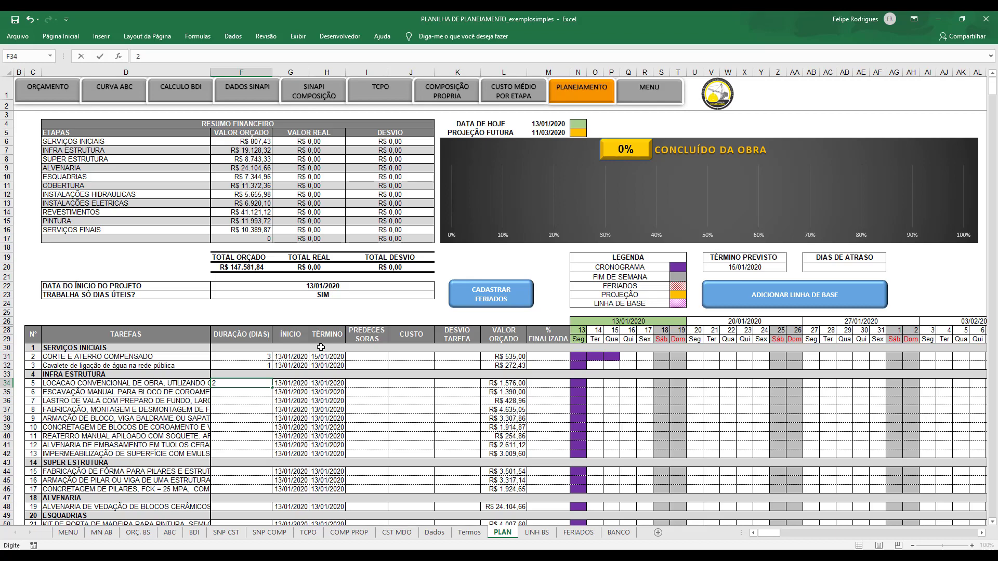
key(Return)
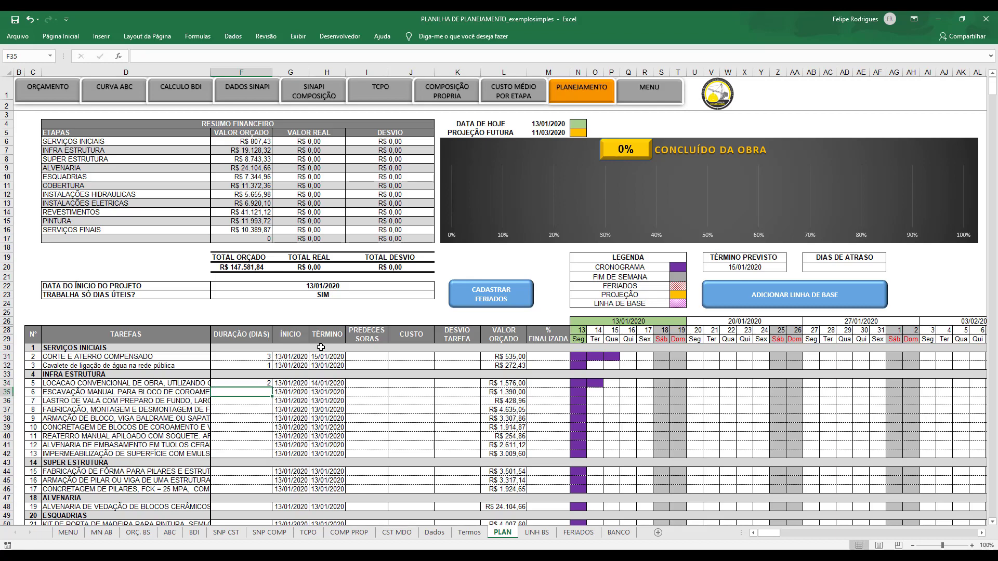
text(3)
key(Return)
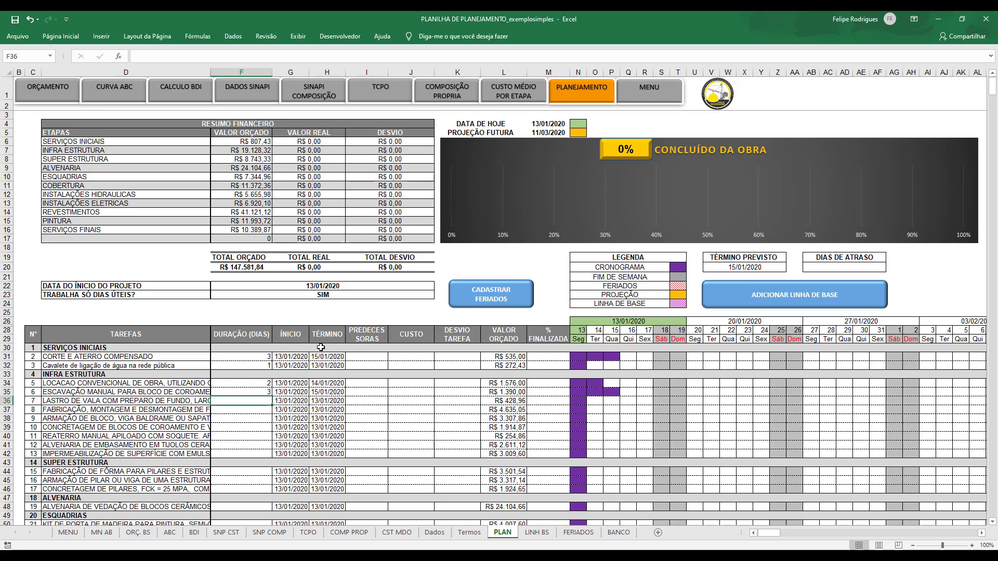
text(1)
key(Return)
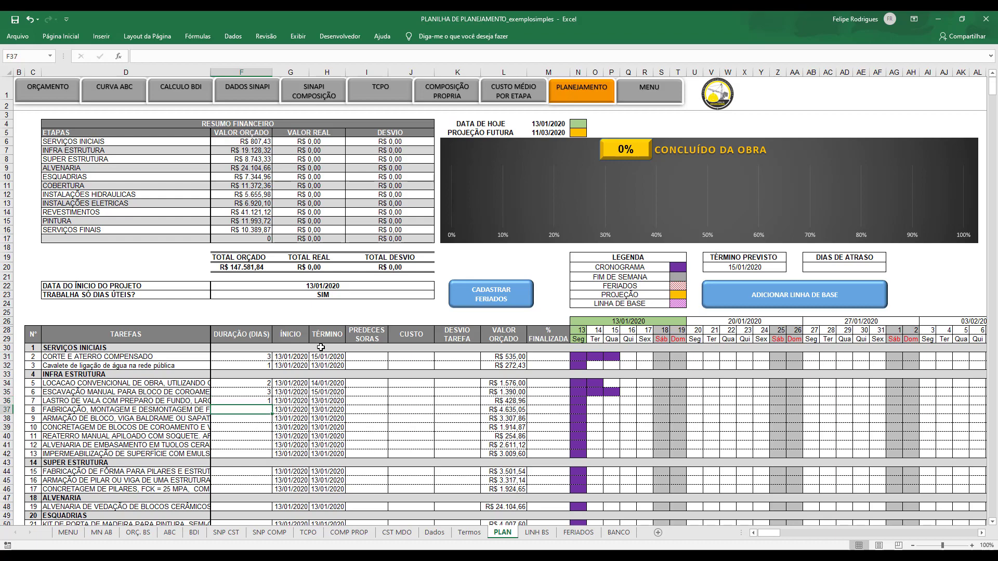
text(2)
key(Return)
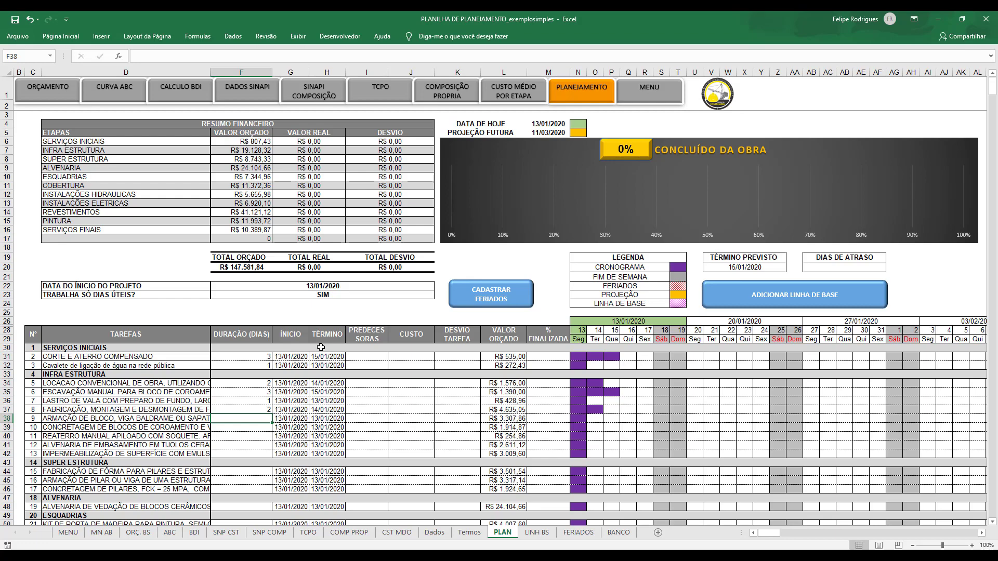
Step: Set task 2 as the predecessor of task 3 in I32
click(367, 365)
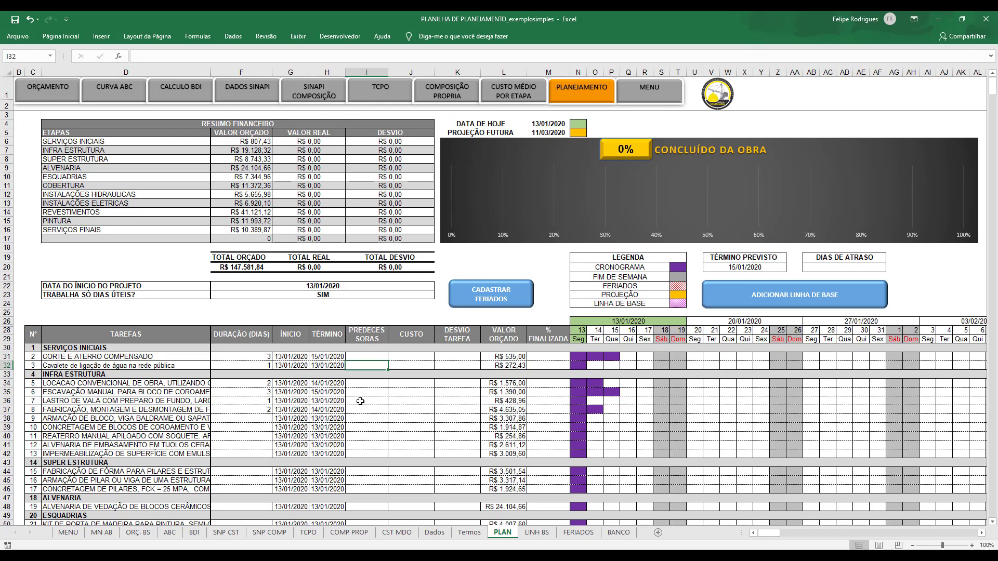
text(2)
key(Return)
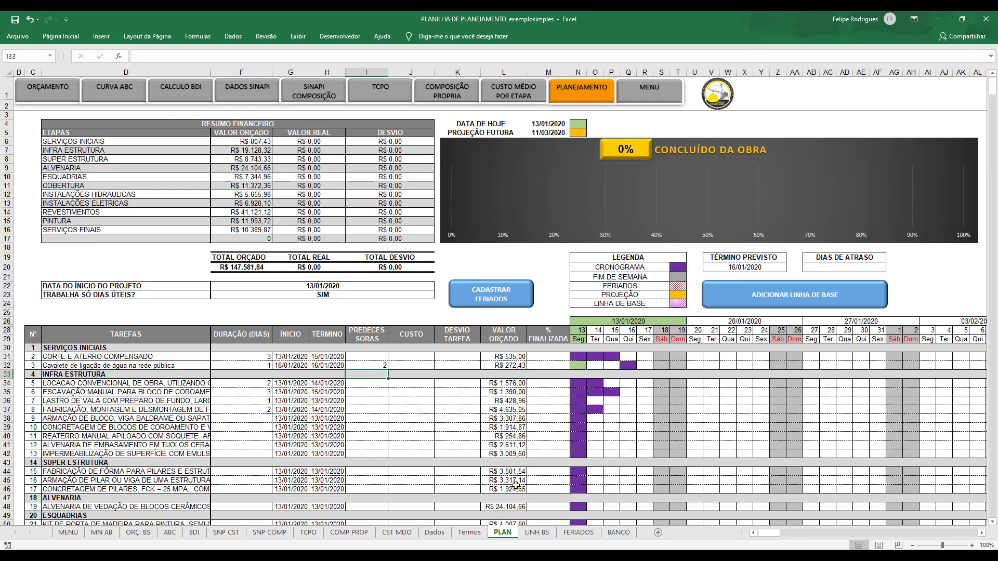
click(356, 385)
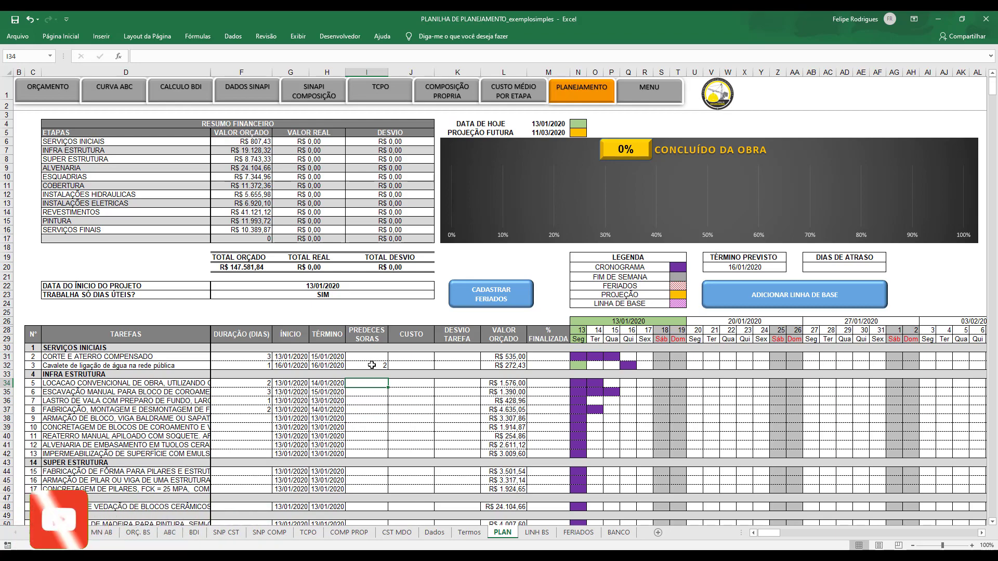
Step: Give task 5 predecessor 2 in I34, then change it to 3 so it runs 17/01–20/01/2020
click(373, 365)
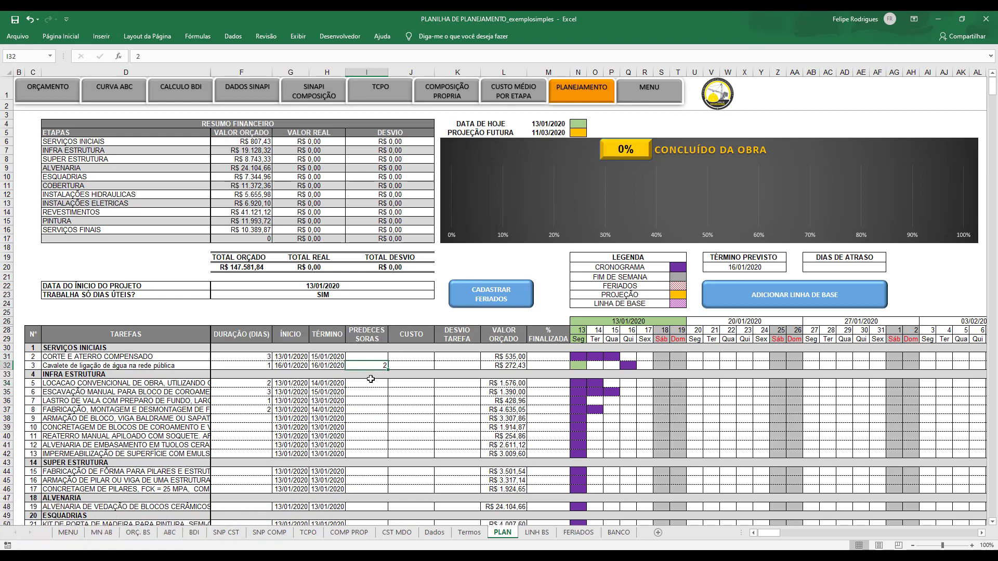
click(369, 384)
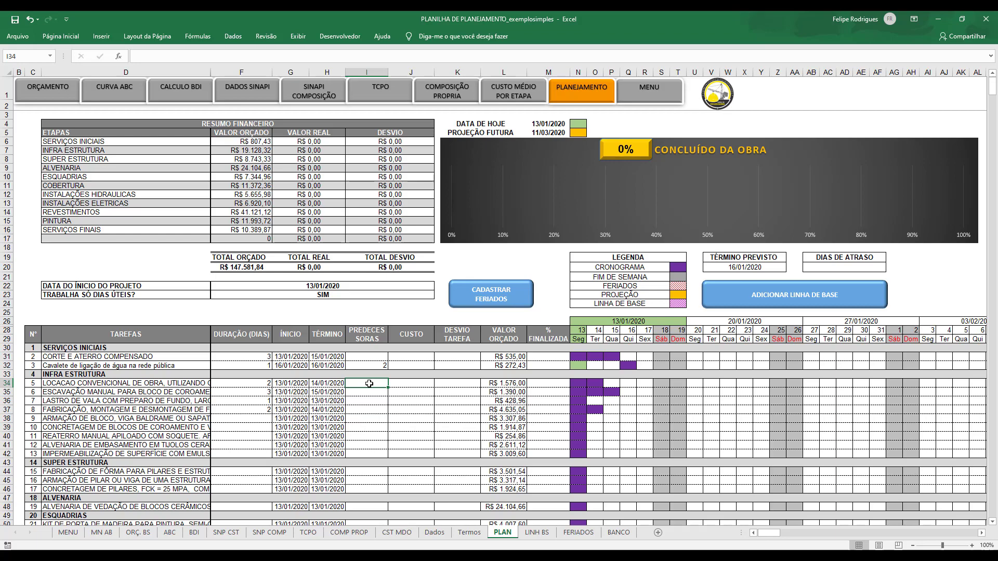
text(2)
key(Return)
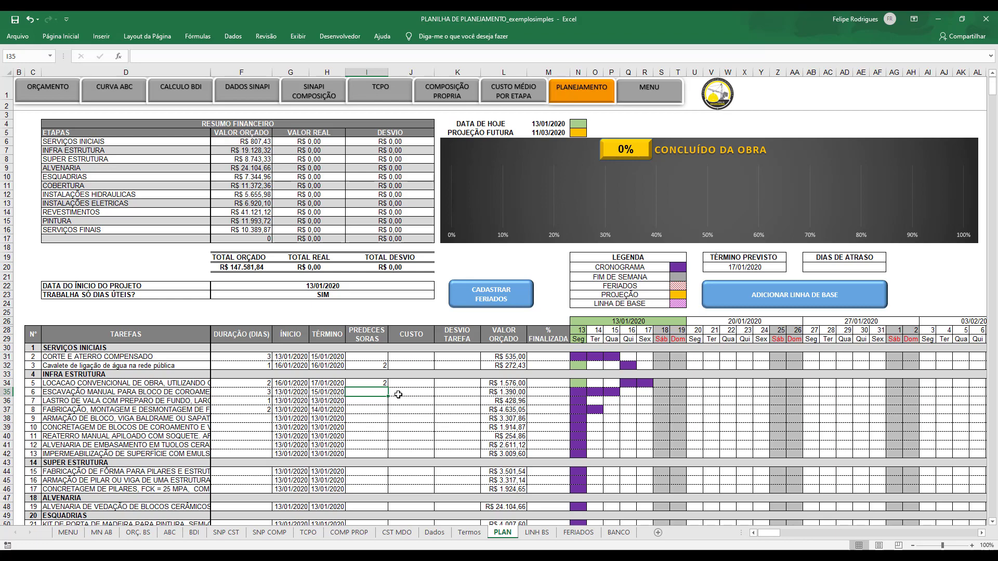
click(374, 383)
text(3)
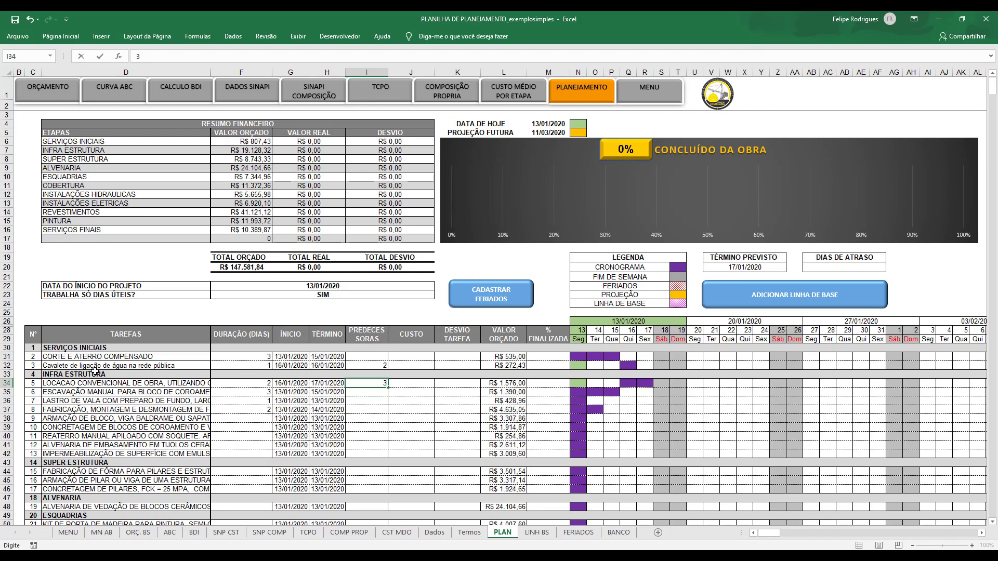
key(Return)
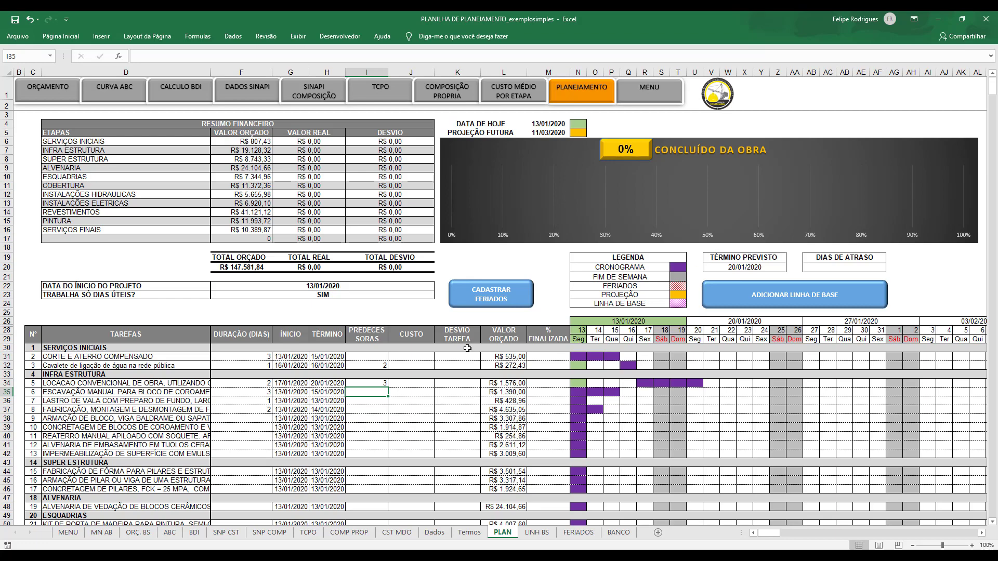
Step: Enter actual costs of 600 in J31 for task 2 and 300 in J32 for task 3
click(428, 356)
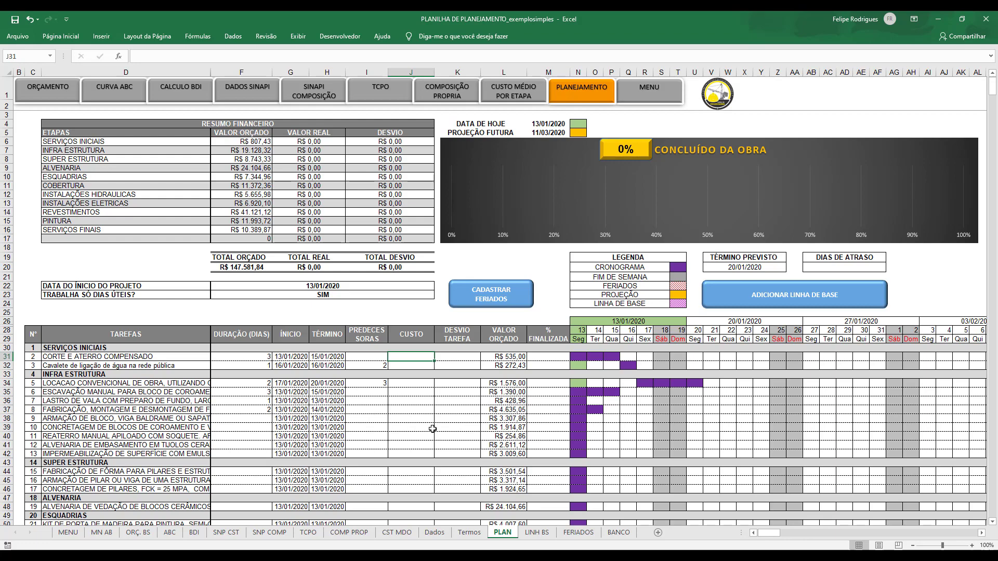
text(600)
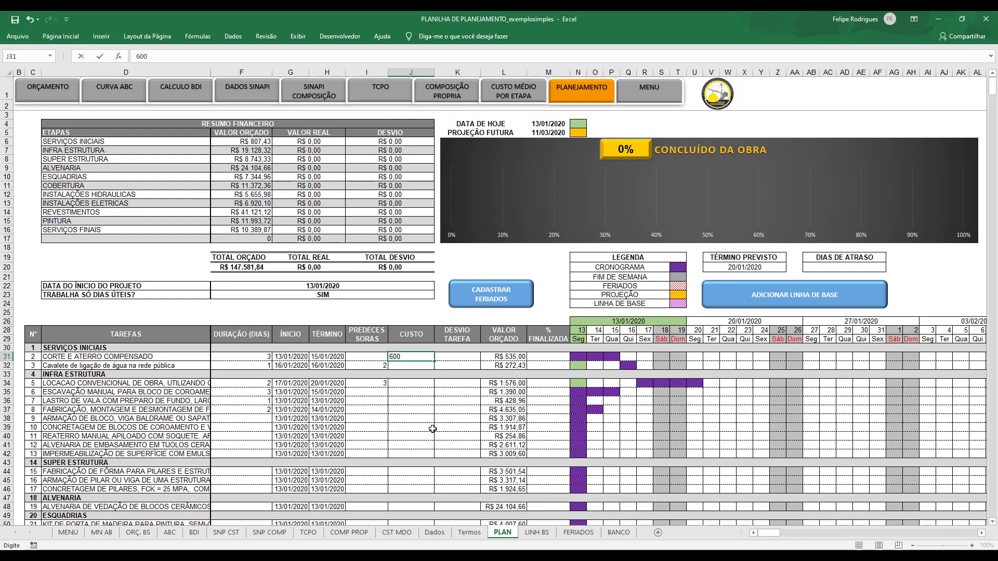
key(Return)
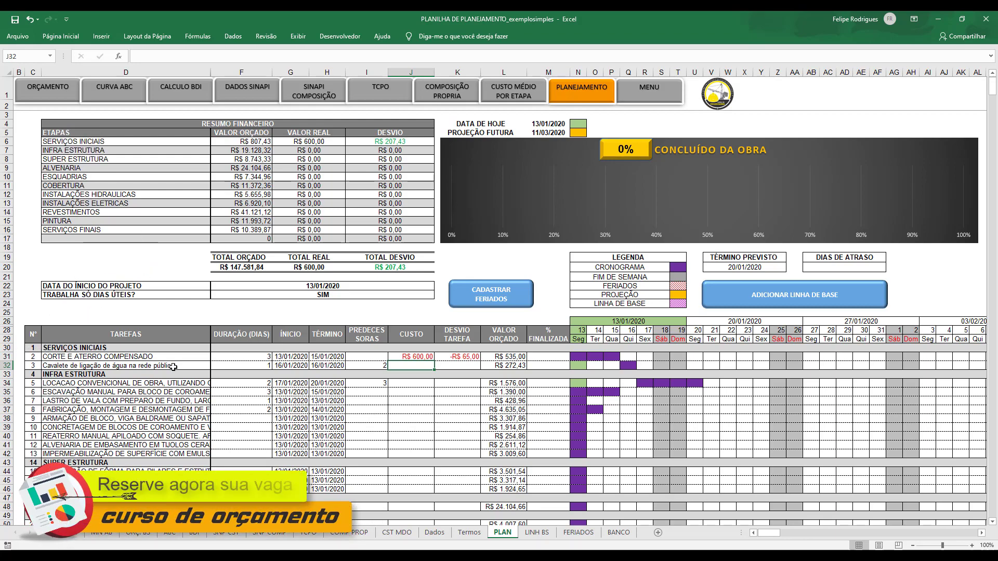
text(300)
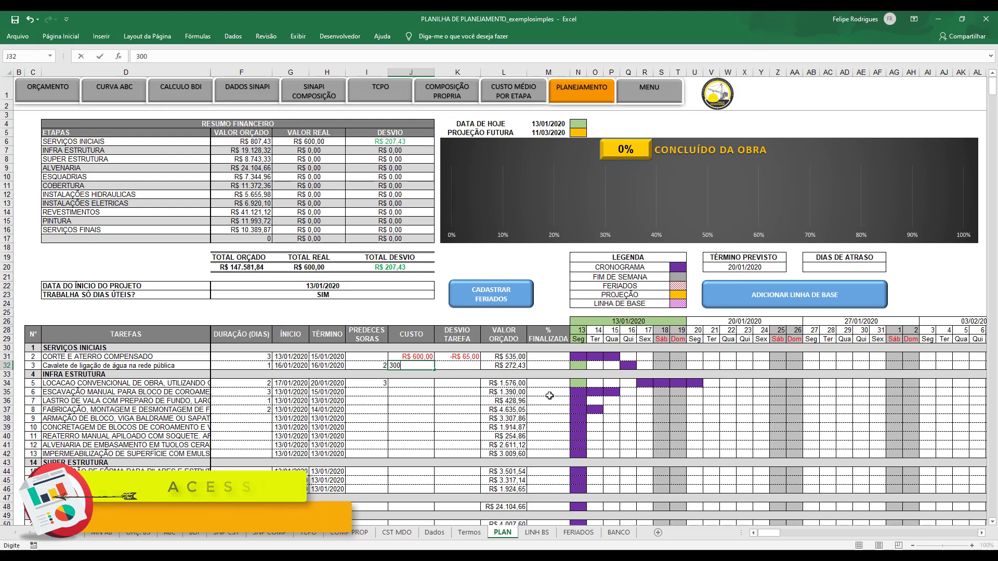
key(Return)
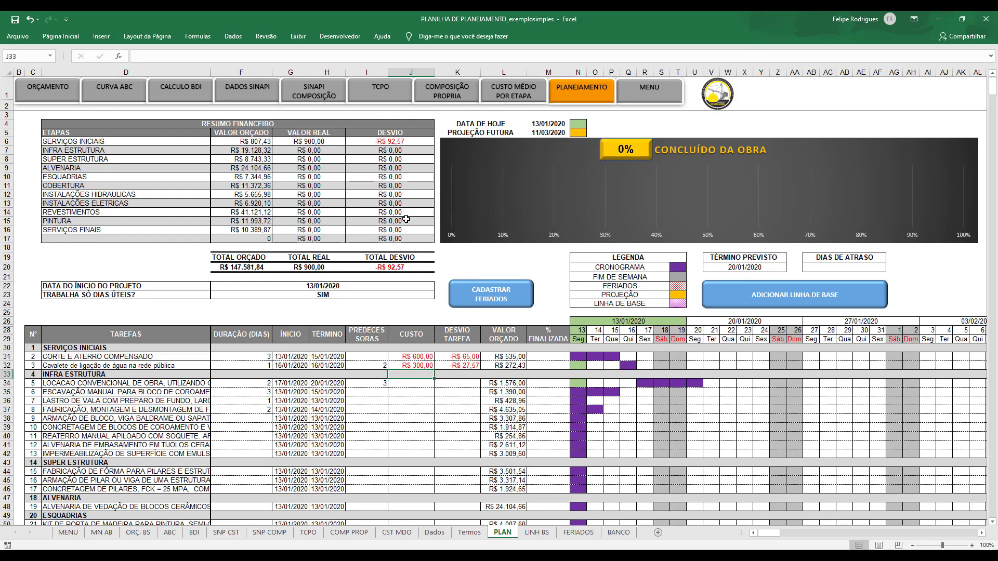
scroll(435, 270, down, 2)
click(414, 331)
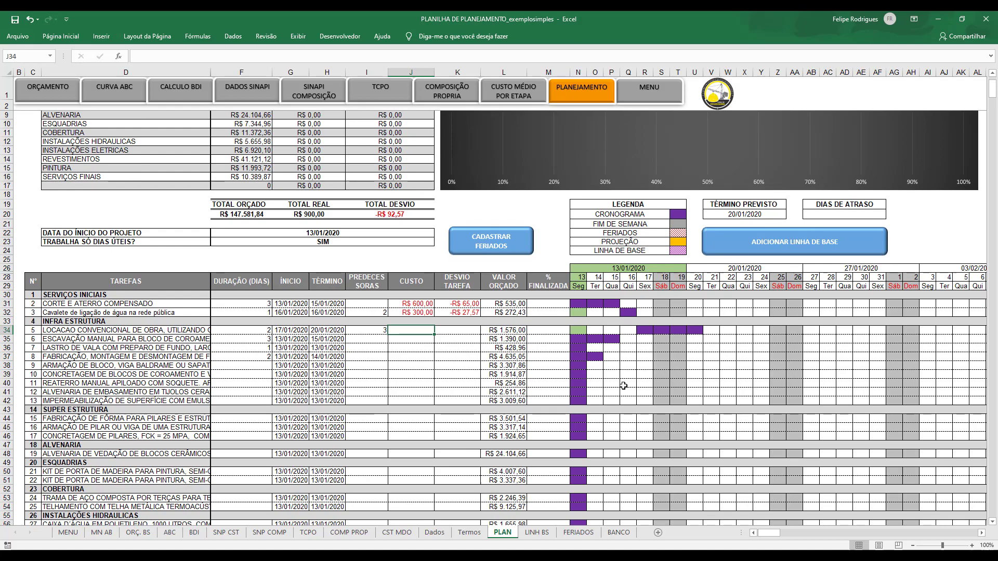
scroll(623, 385, up, 2)
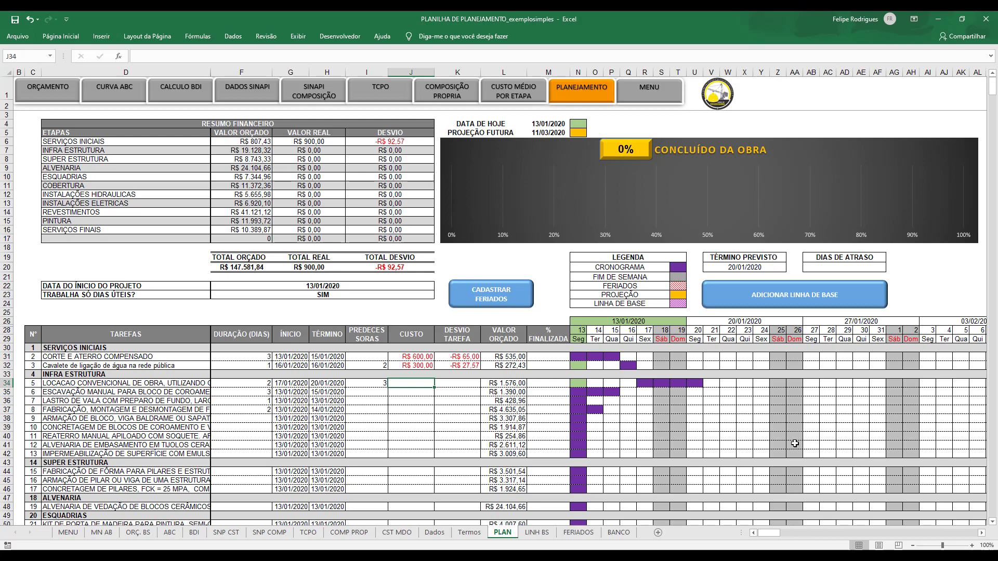
text(1500)
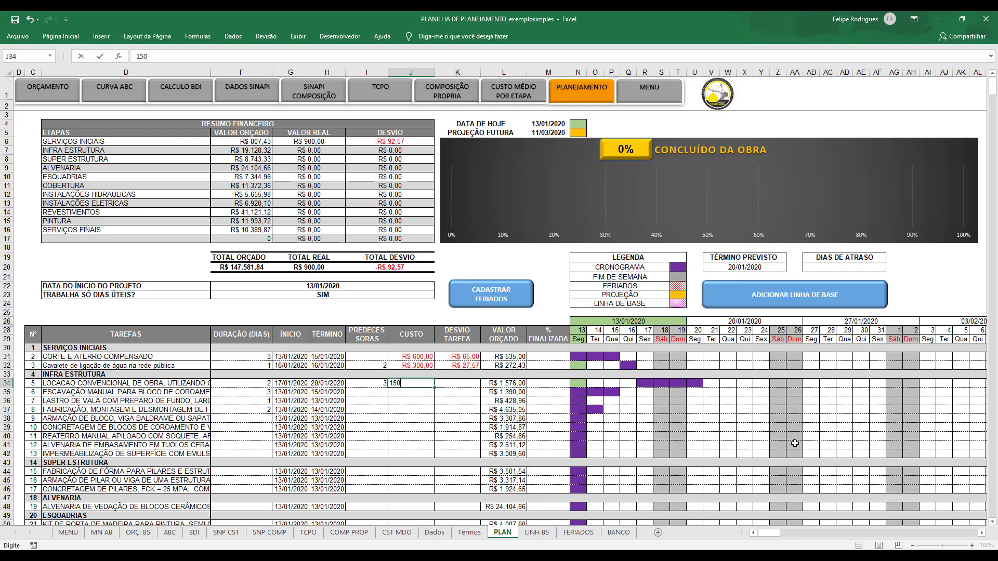
key(Return)
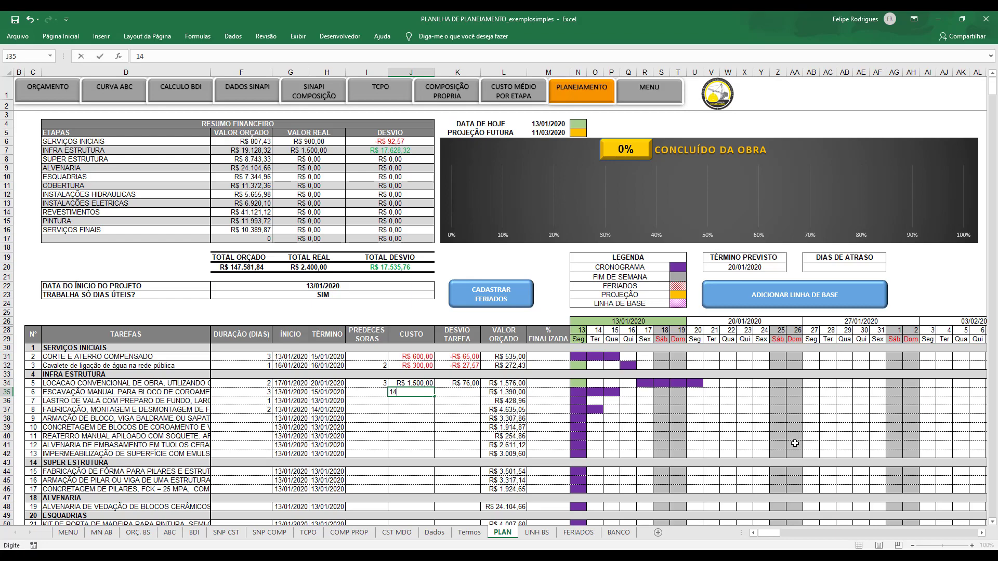
text(1400)
key(Return)
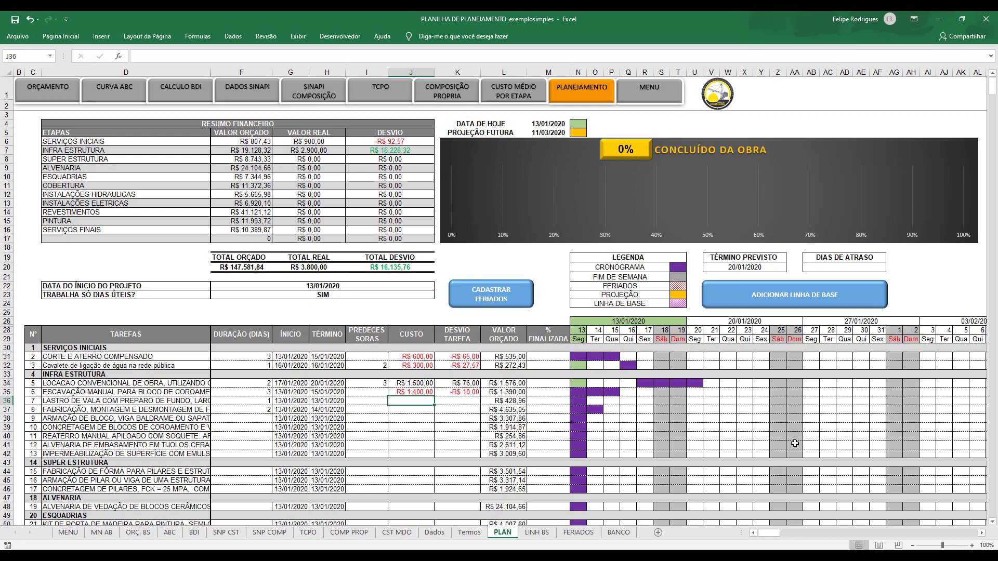
text(420)
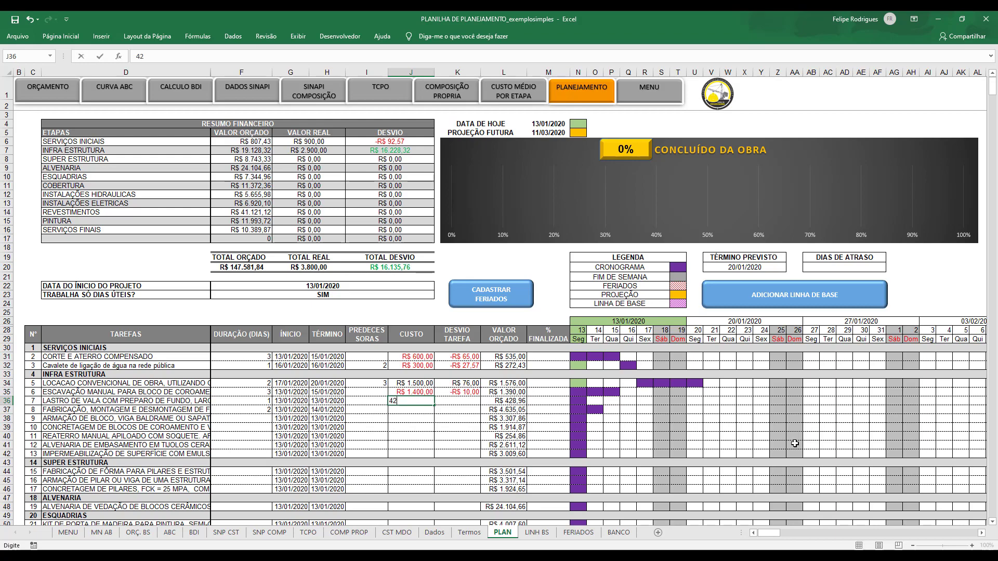
key(Return)
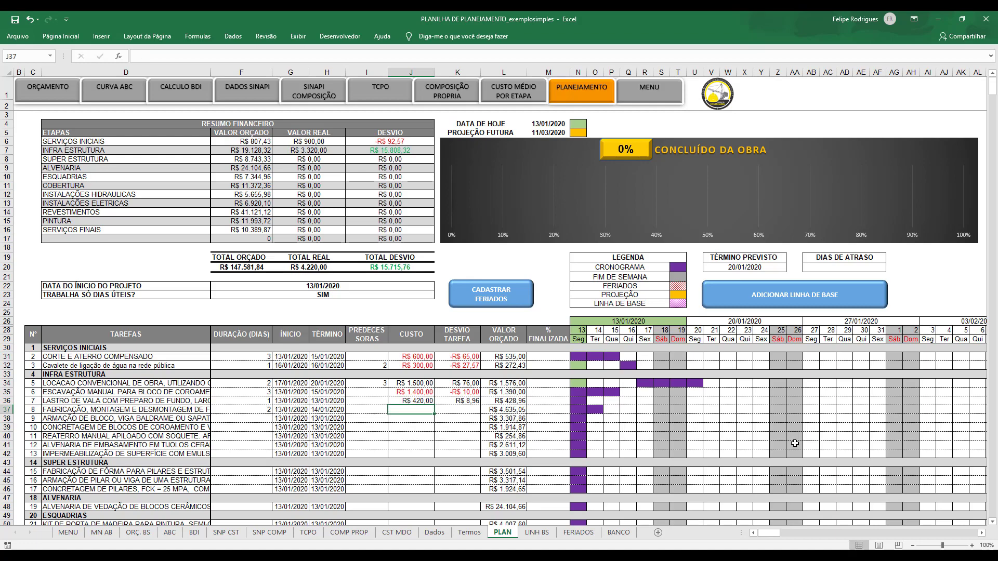
text(43)
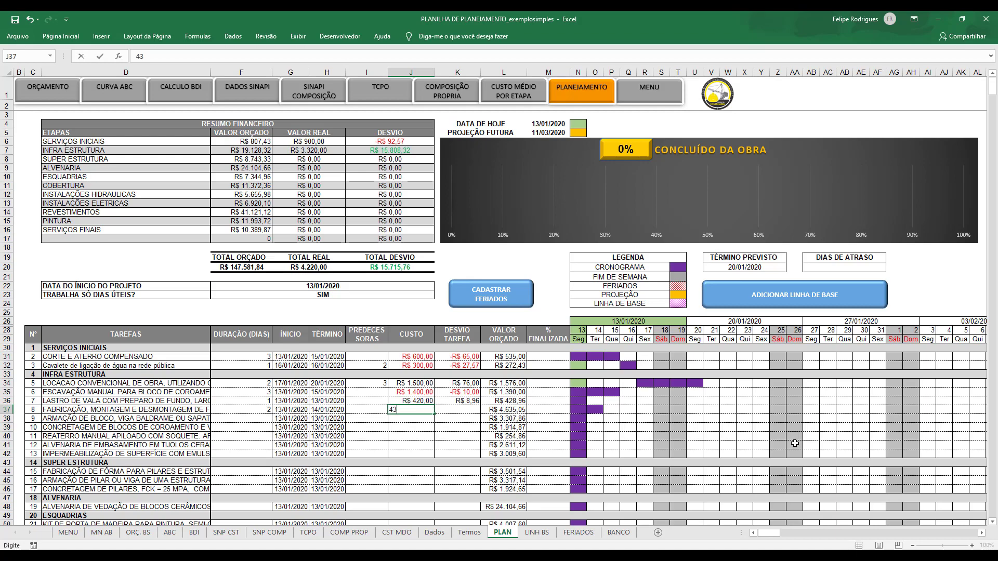
text(30)
key(BackSpace)
key(BackSpace)
key(BackSpace)
text(630)
key(Return)
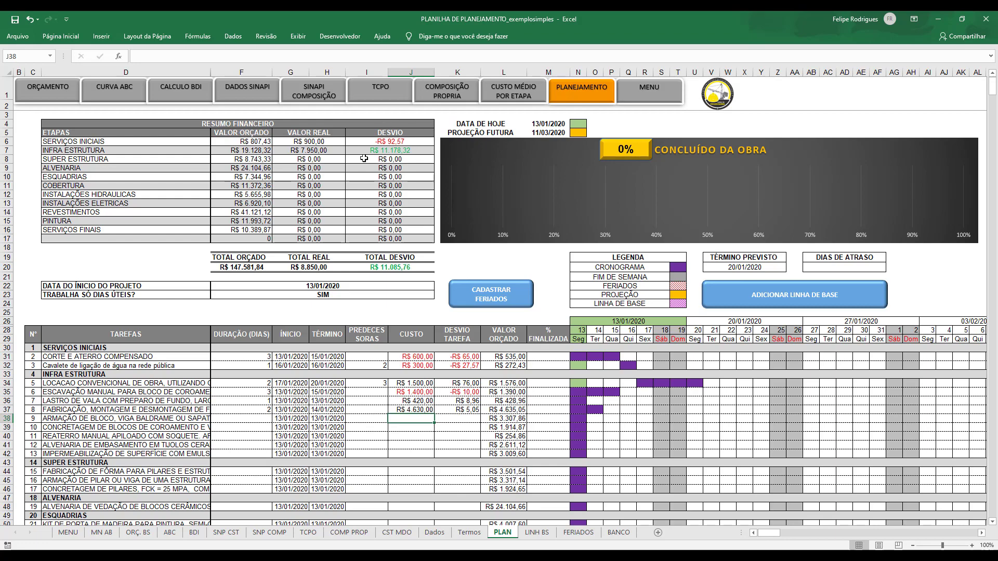
text(3300 1900 240 2620 300)
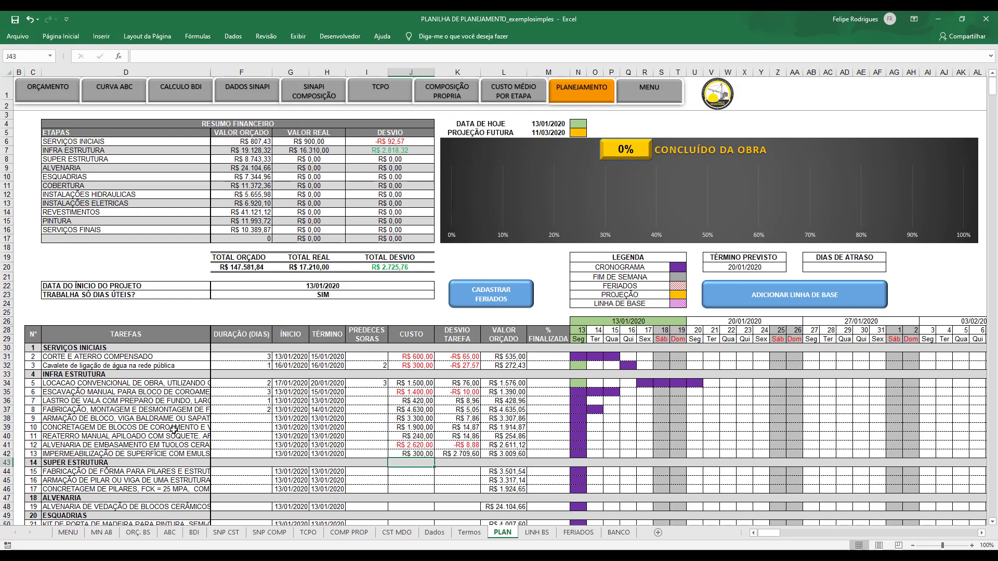
click(245, 176)
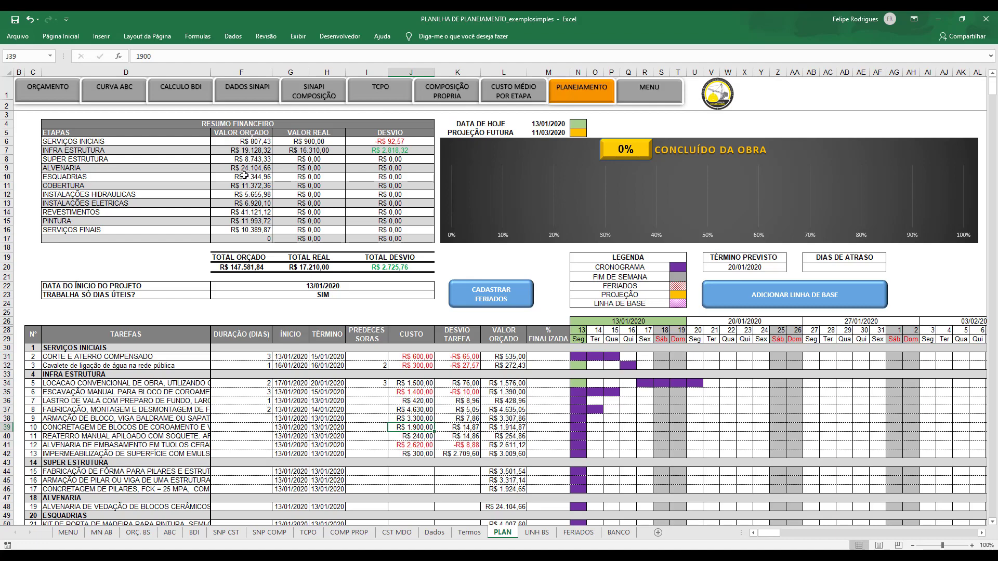
click(233, 151)
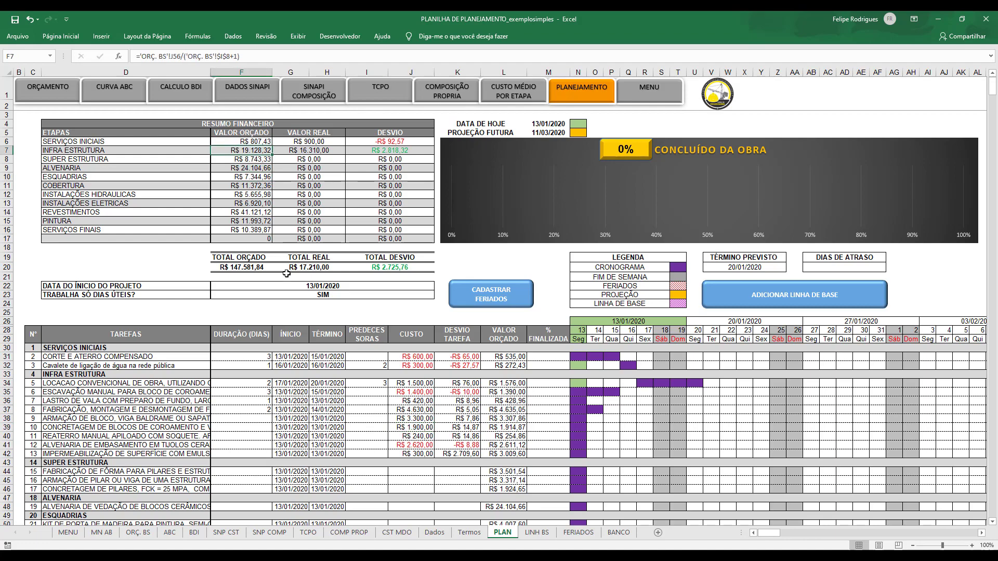
click(306, 152)
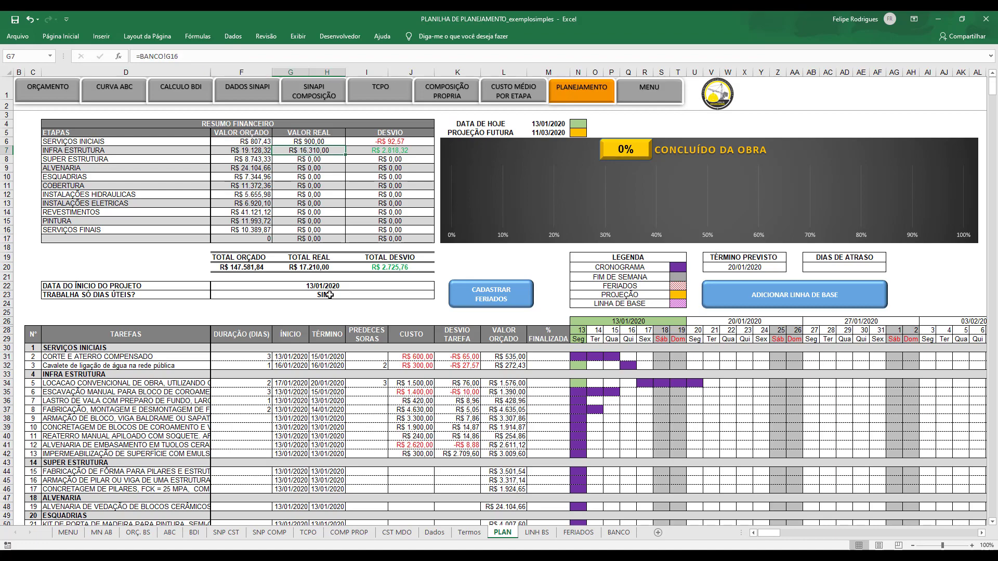
click(407, 151)
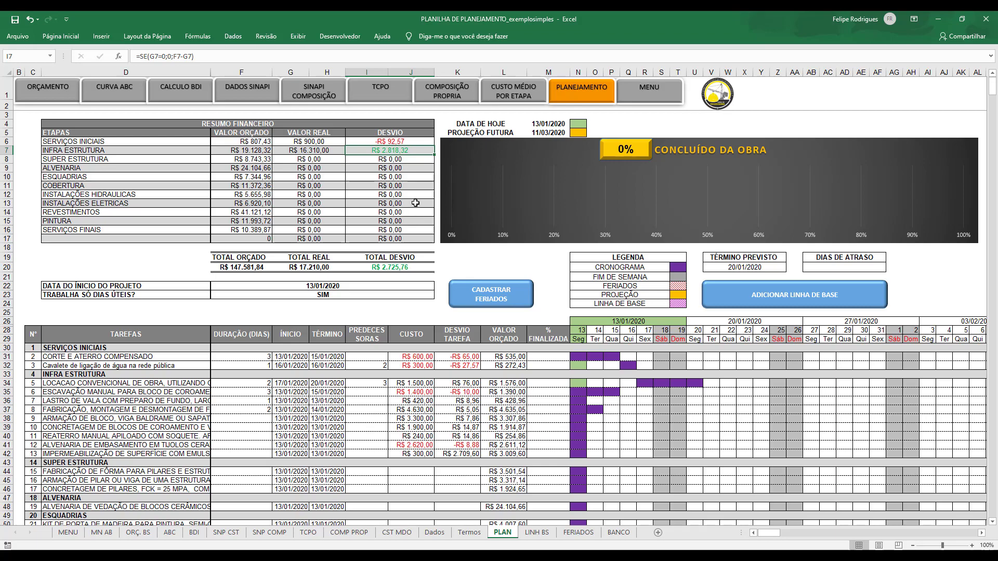
click(391, 144)
click(401, 269)
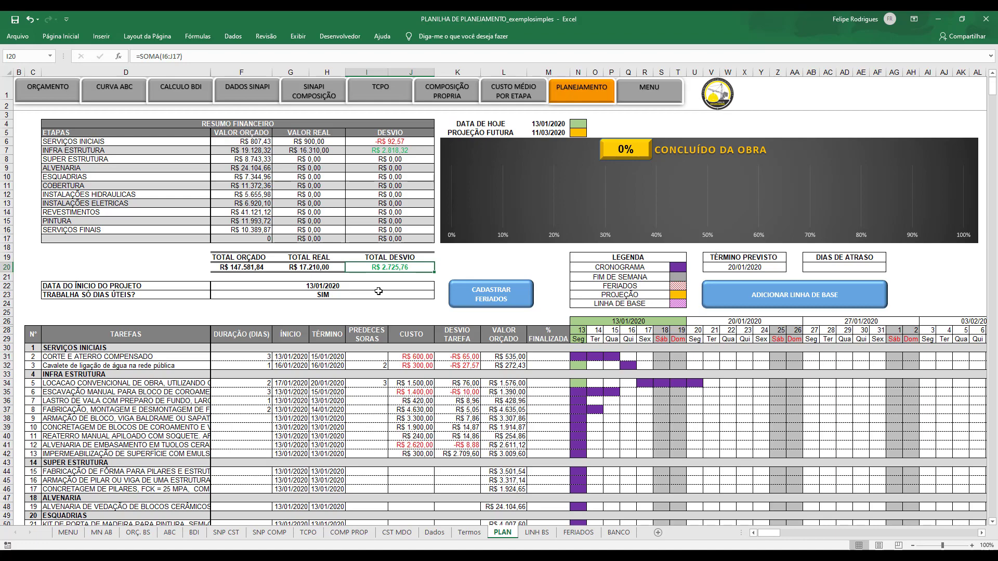
click(402, 318)
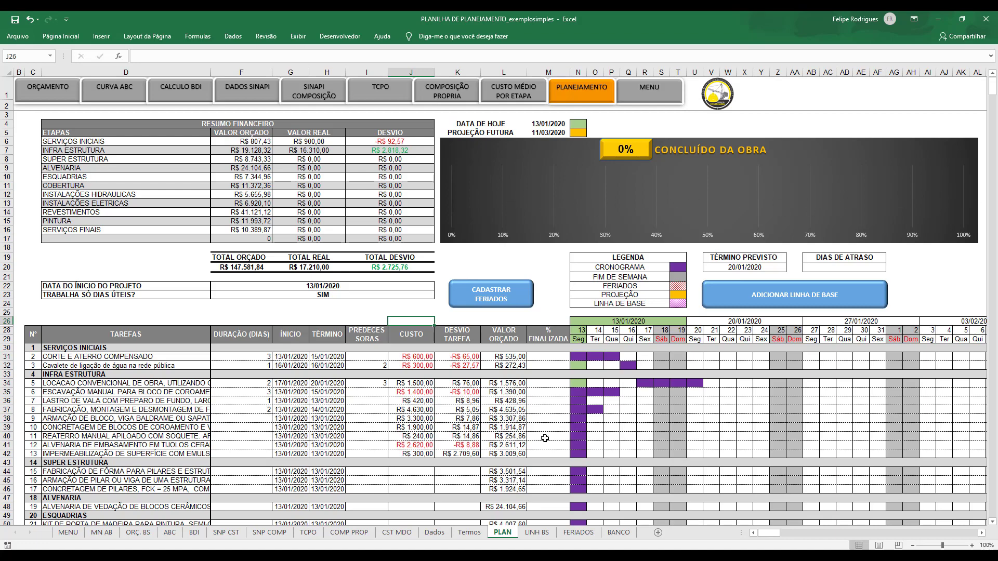
Step: Mark tasks 2, 3 and 5–8 as 100% complete in the completion column
click(547, 357)
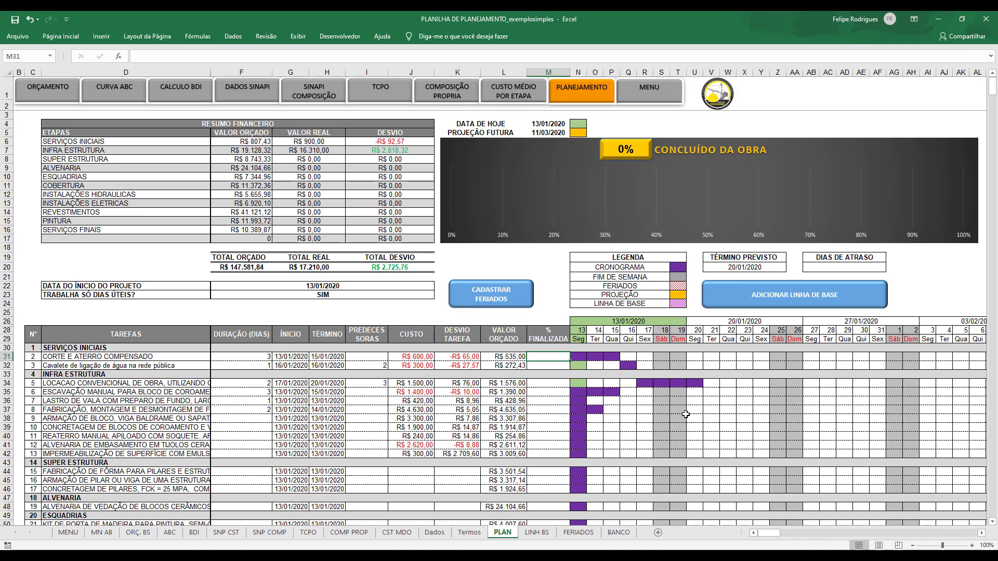
text(100)
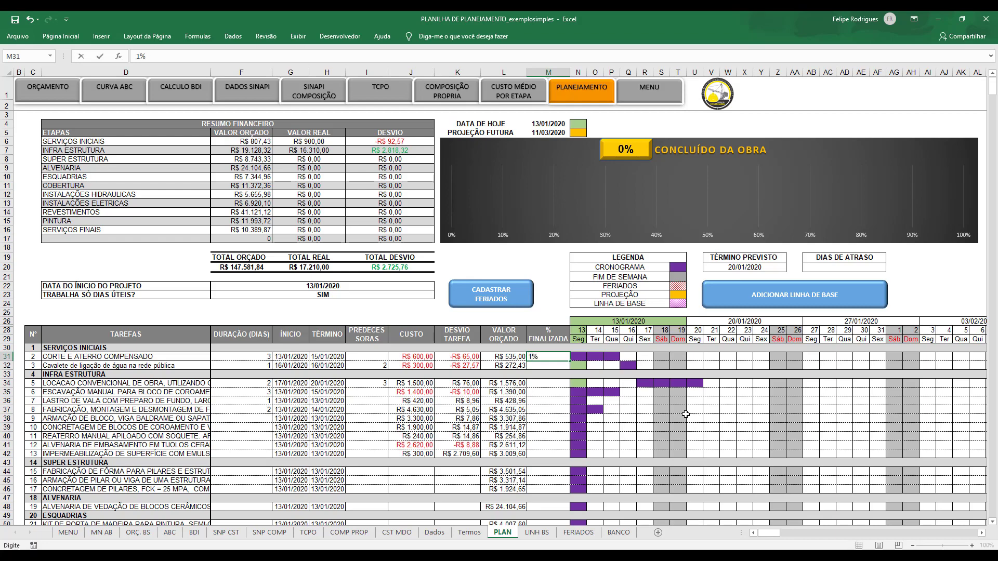
key(Return)
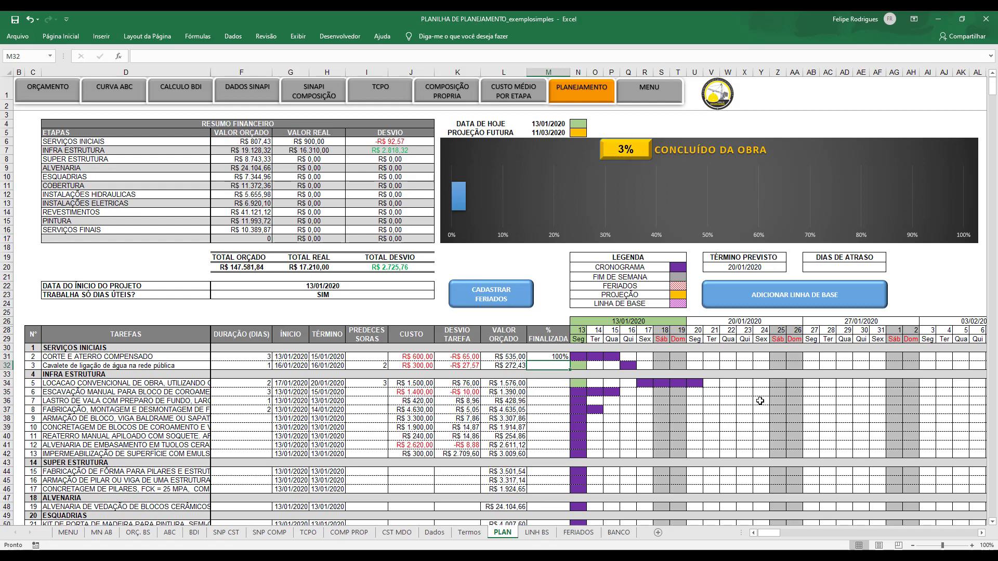
text(100)
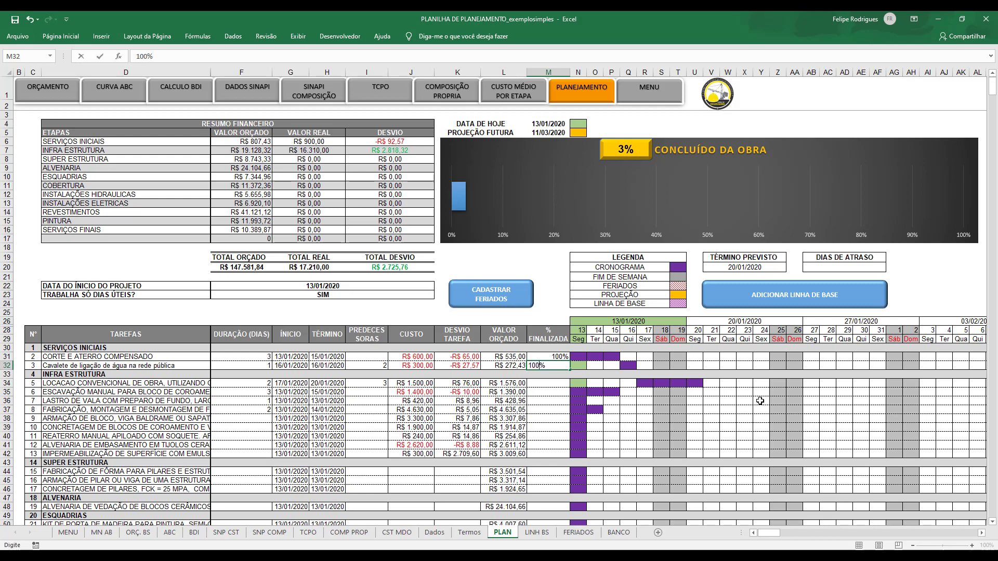
key(Return)
text(100)
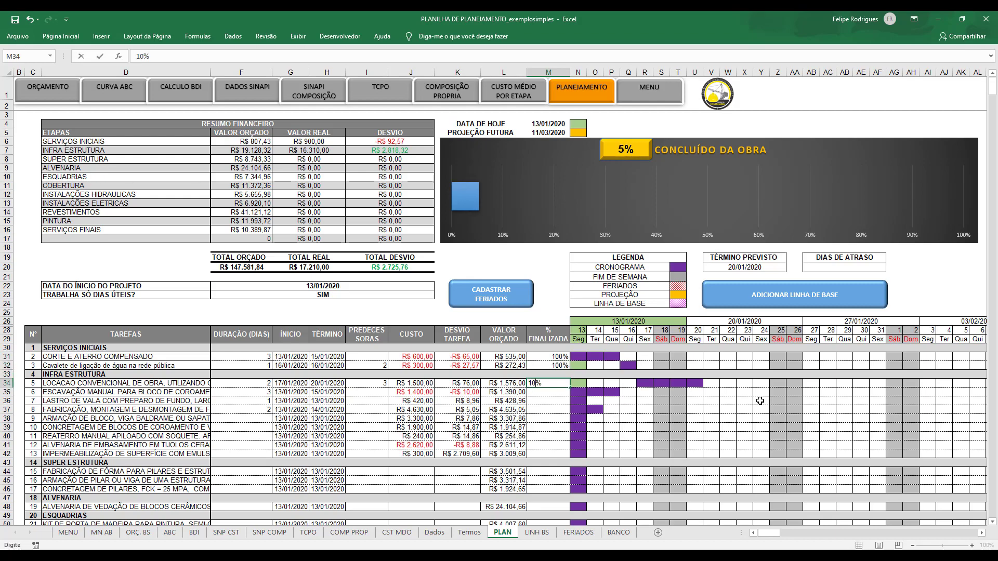
key(Return)
text(100)
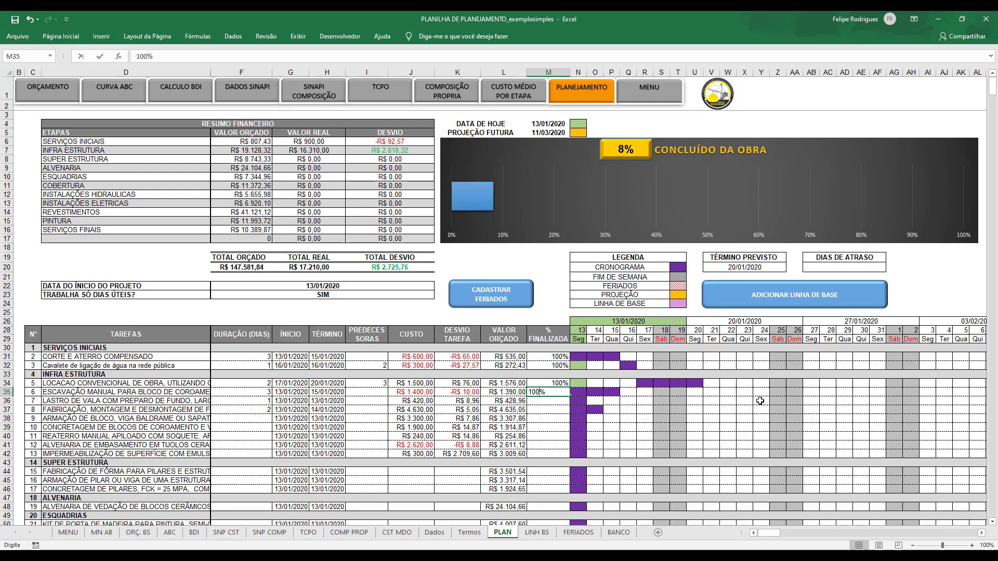
key(Return)
text(100)
key(Return)
text(1)
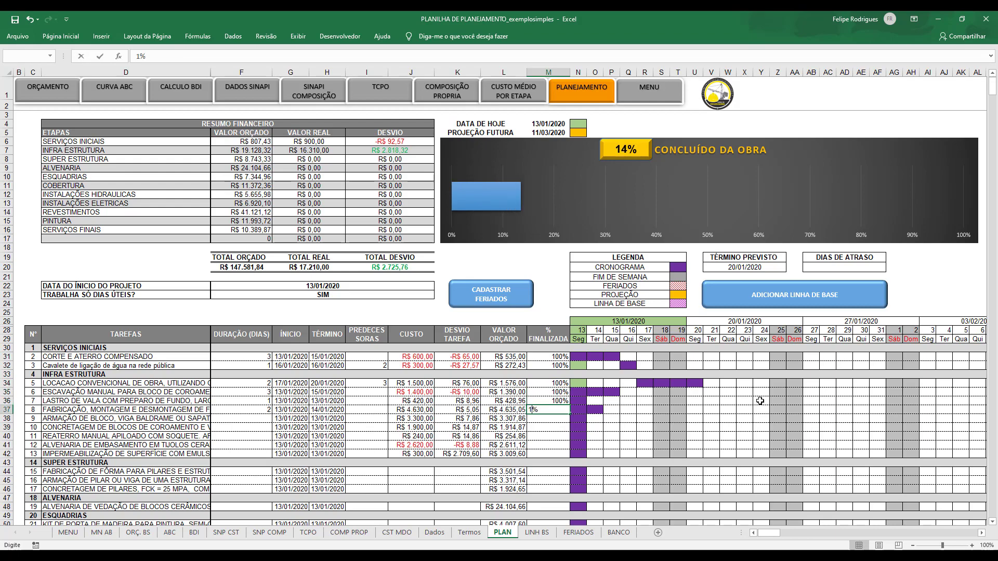
text(00)
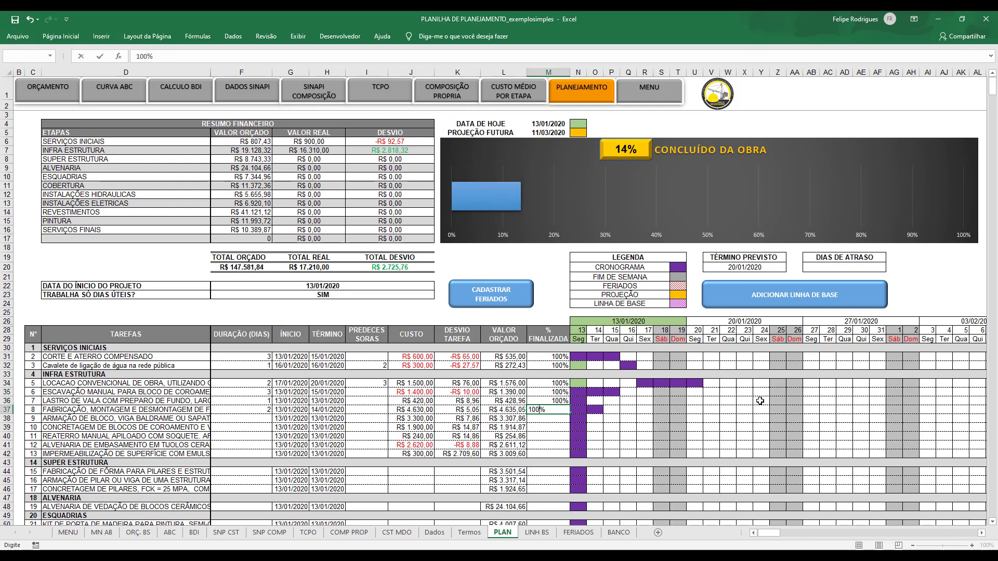
key(Return)
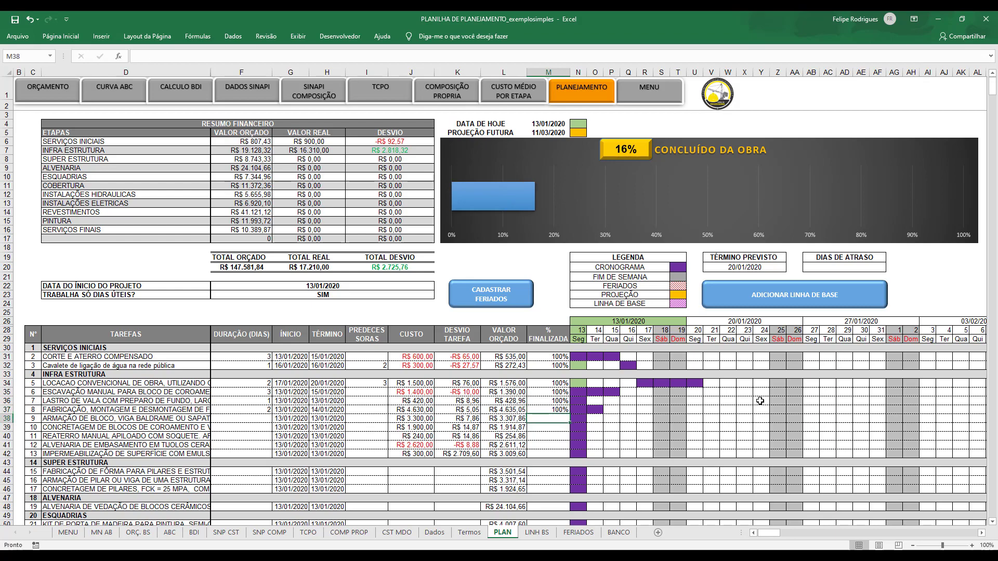
Step: Set the FABRICAÇÃO task to 50% and select the finished tasks' completion values M31:M37
text(50)
key(Return)
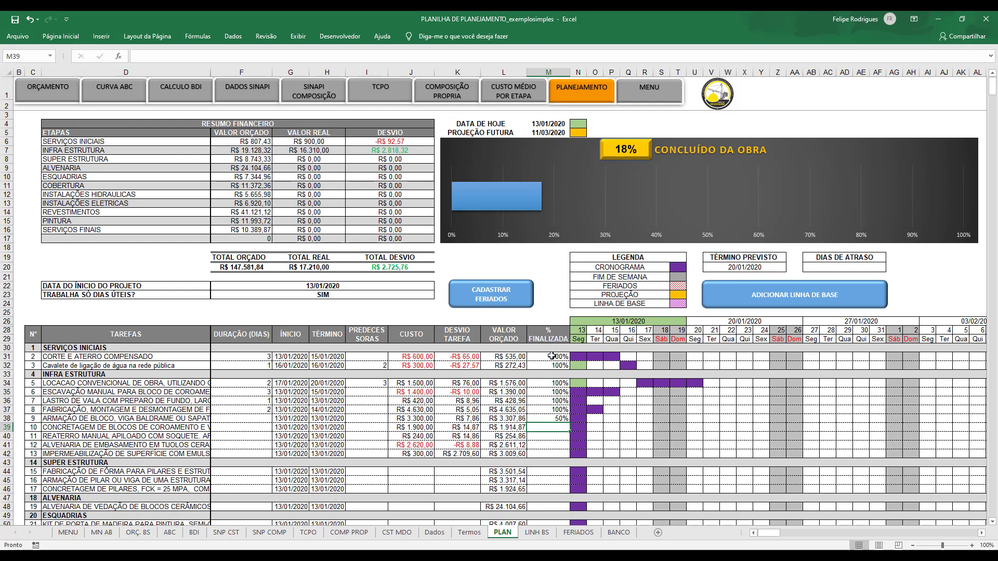
drag(551, 358, 552, 414)
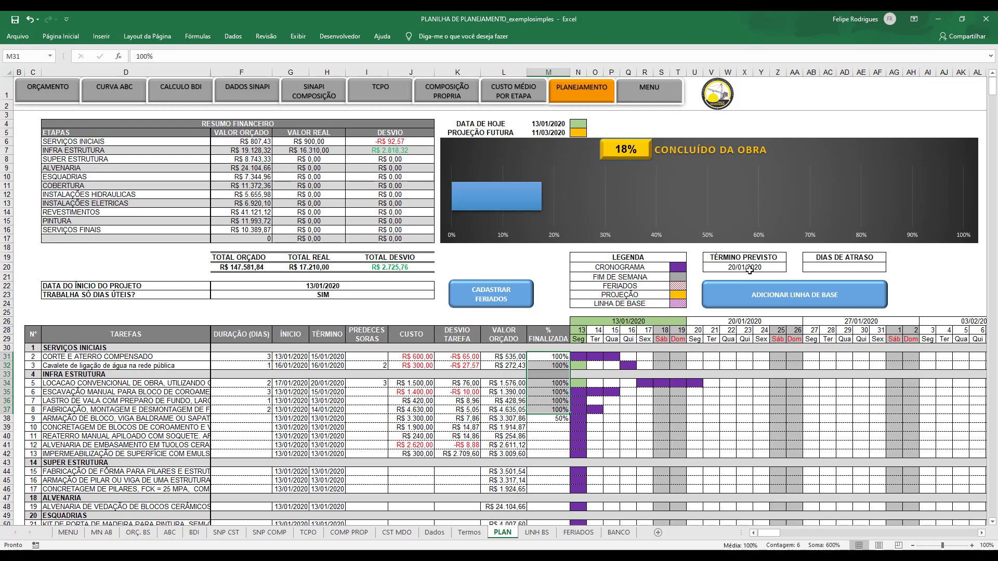
Step: Enter 20/01/2020 as the baseline in C6 of the LINH BS sheet and return to PLAN
click(748, 300)
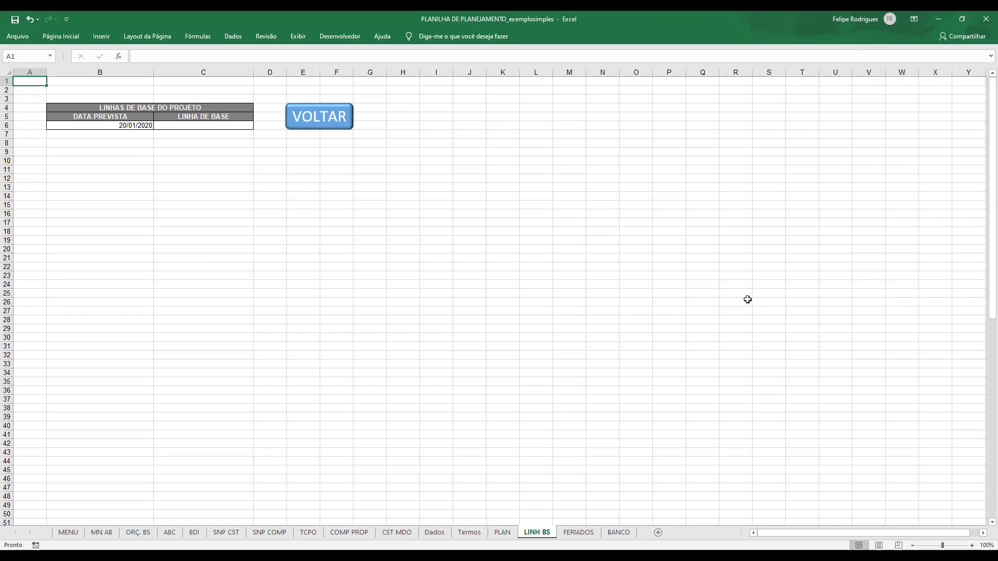
click(175, 126)
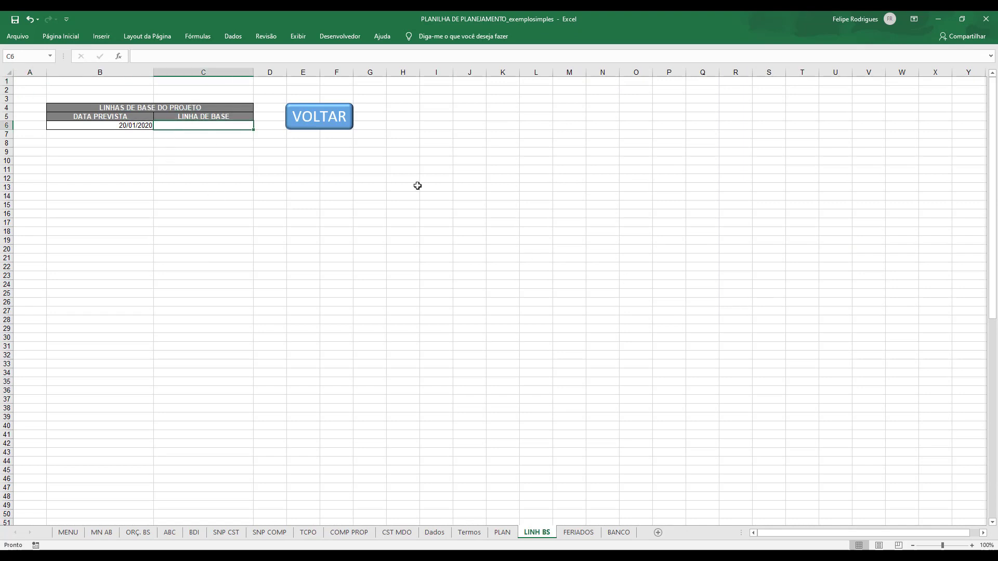
text(20)
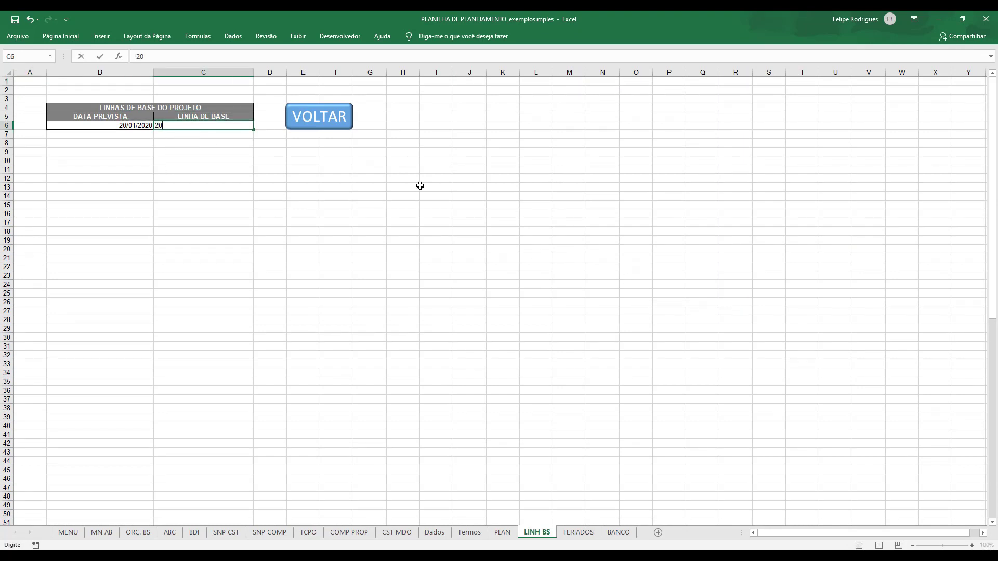
key(Return)
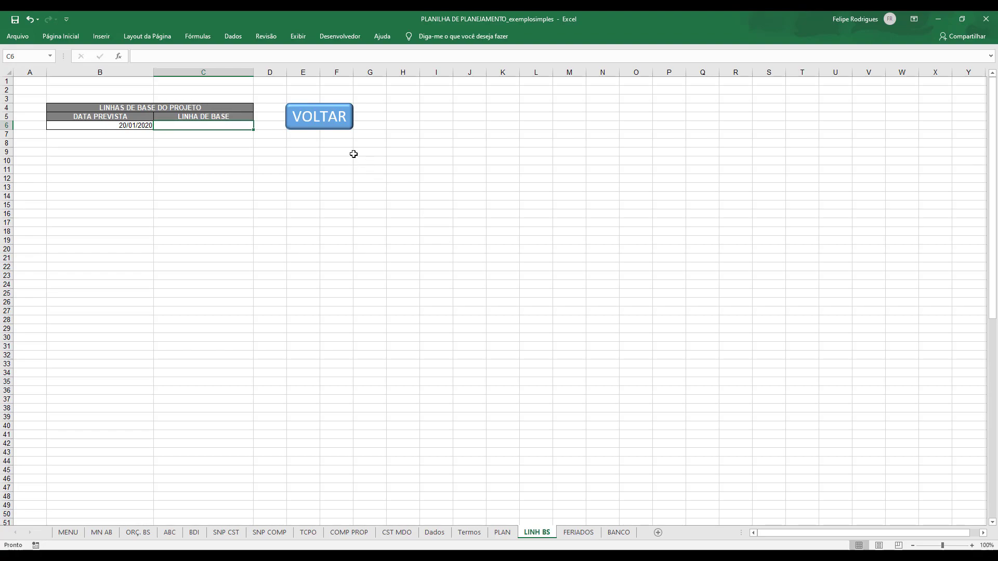
click(331, 124)
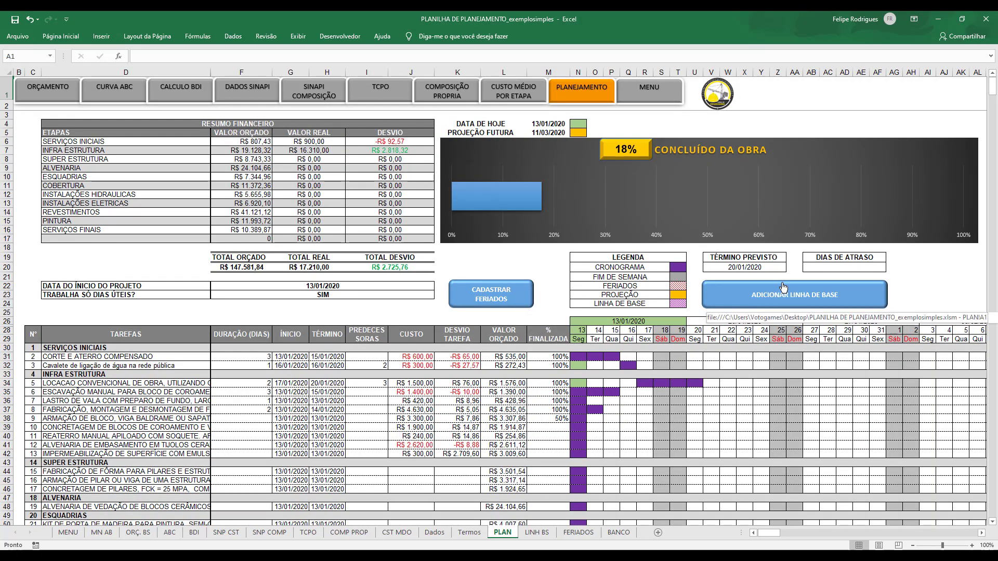
click(736, 311)
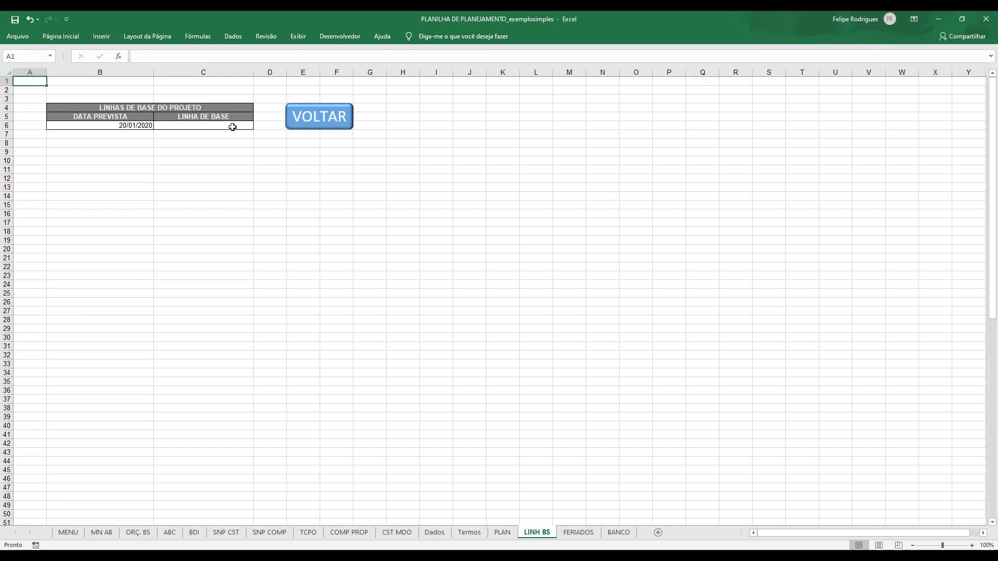
text(20/)
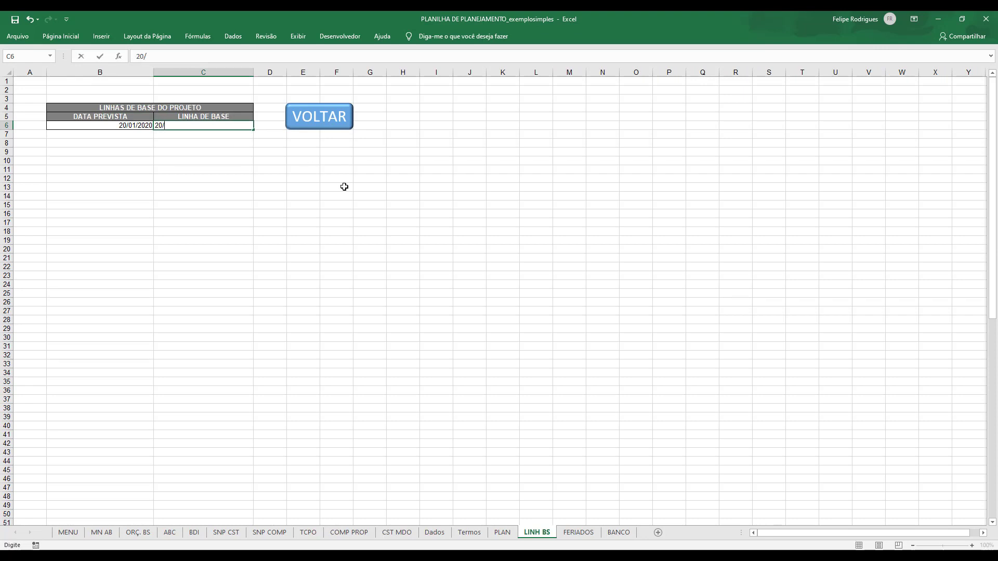
text(0)
text(1)
text(/)
text(2020)
click(346, 123)
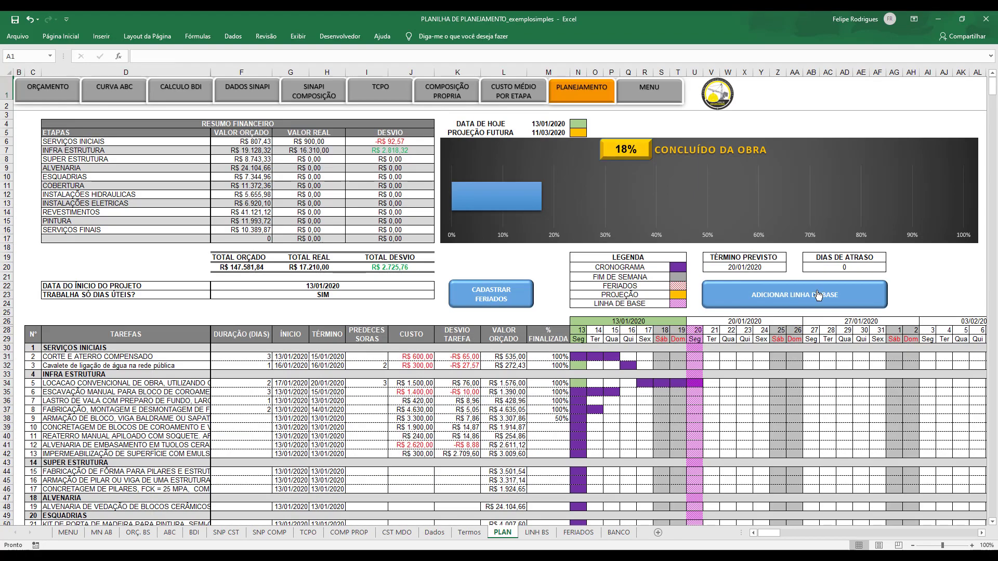
Step: After checking the predicted finish formula, set the earthworks duration in F31 to 4, then 5 days
click(733, 269)
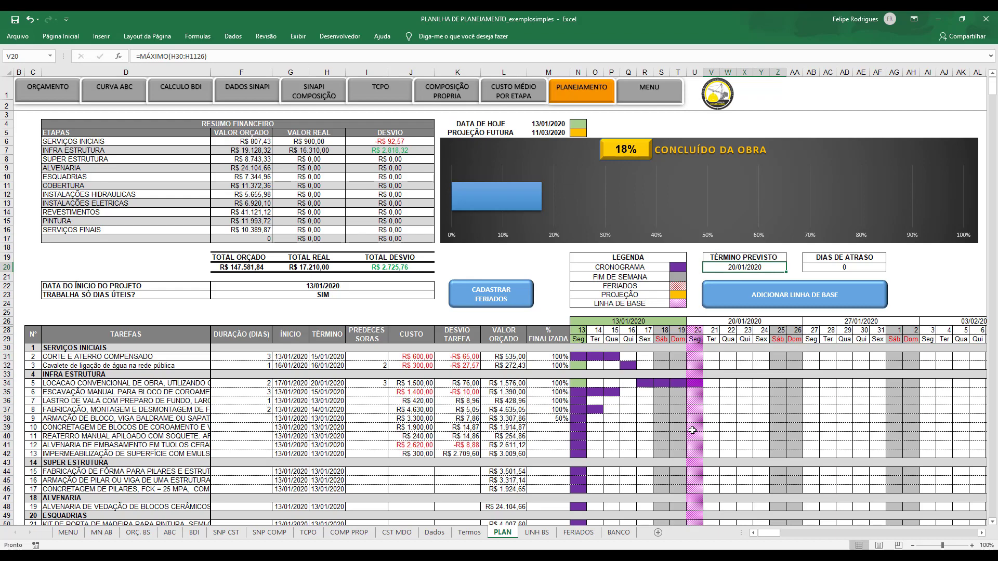
click(244, 359)
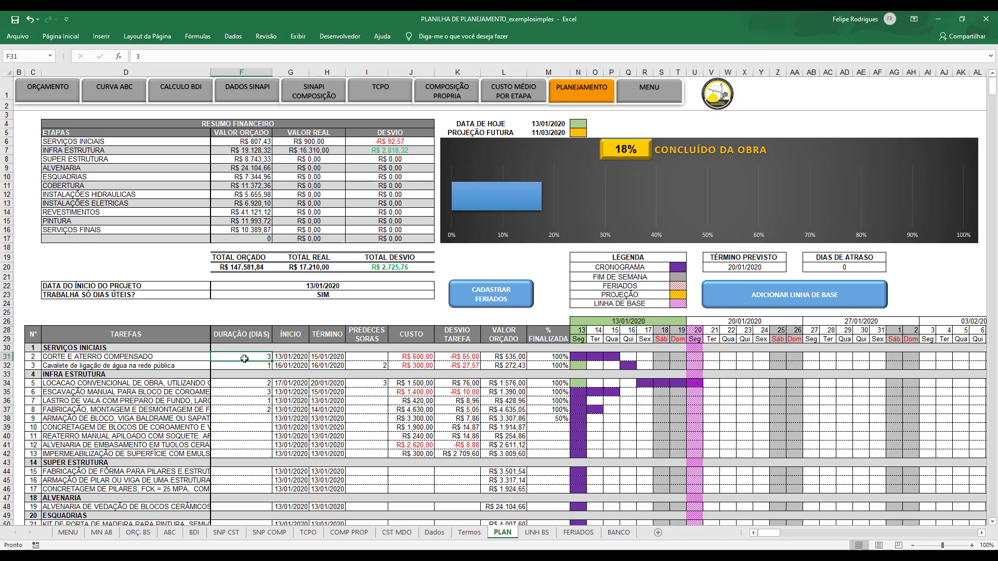
text(4)
key(Return)
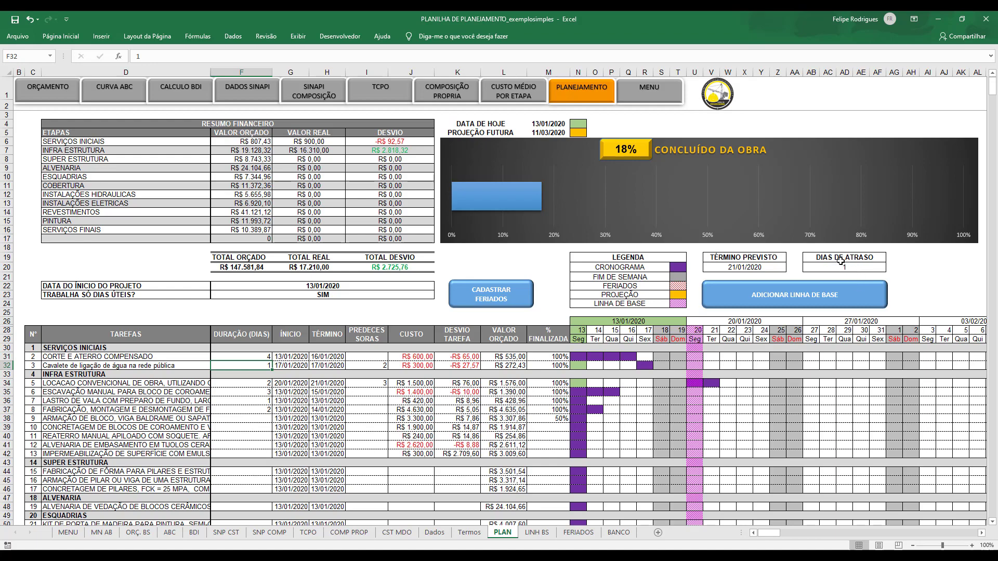
click(269, 358)
text(5)
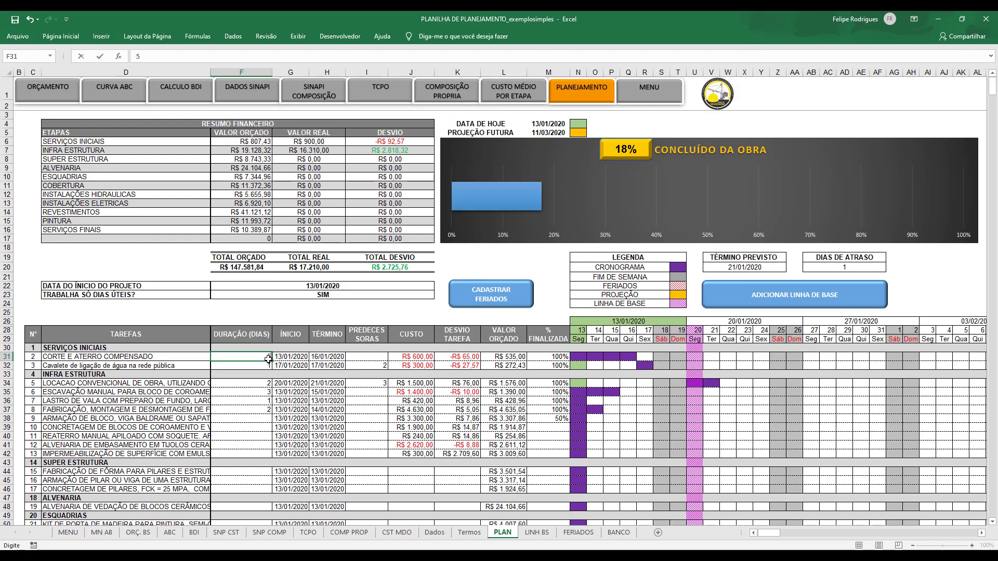
key(Return)
text(1)
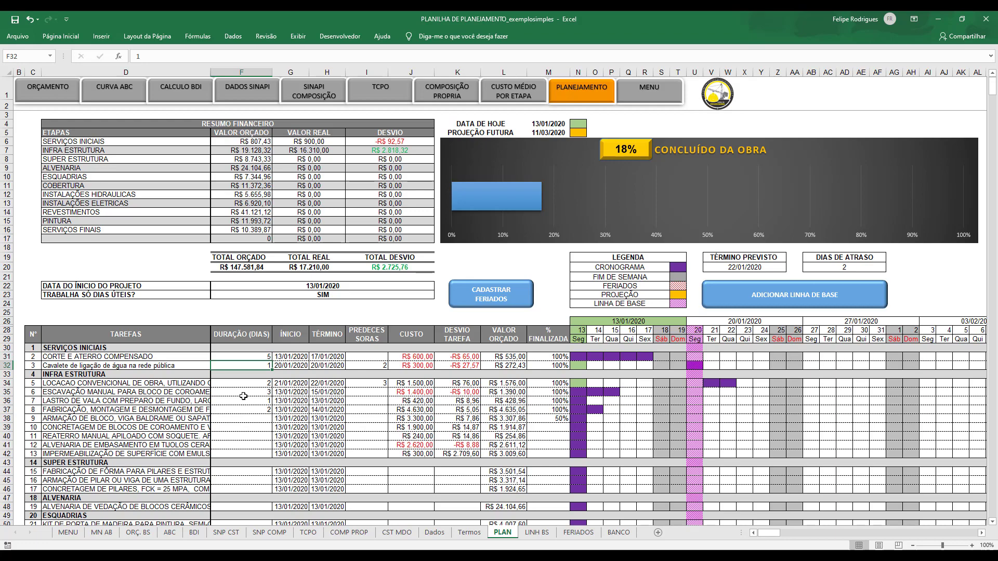
Step: Add 15/01/2020 under DATA on the holidays sheet and return to the PLAN schedule
click(481, 307)
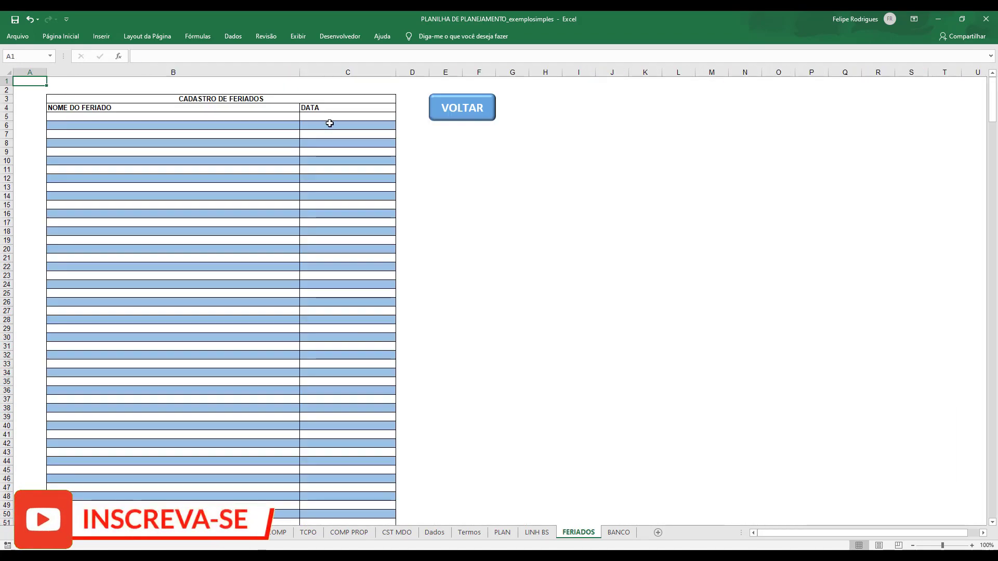
click(328, 117)
text(15/)
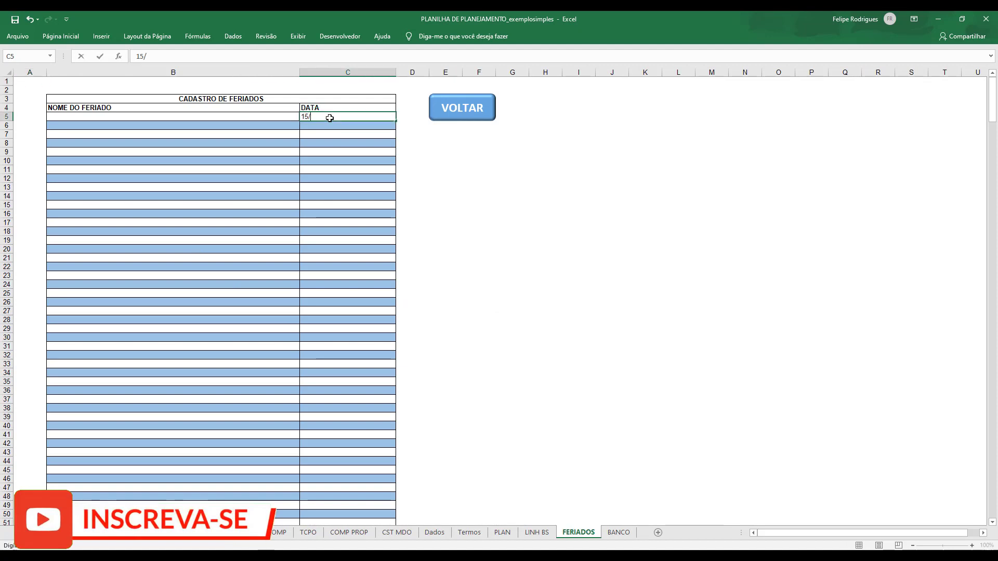
text(01/20)
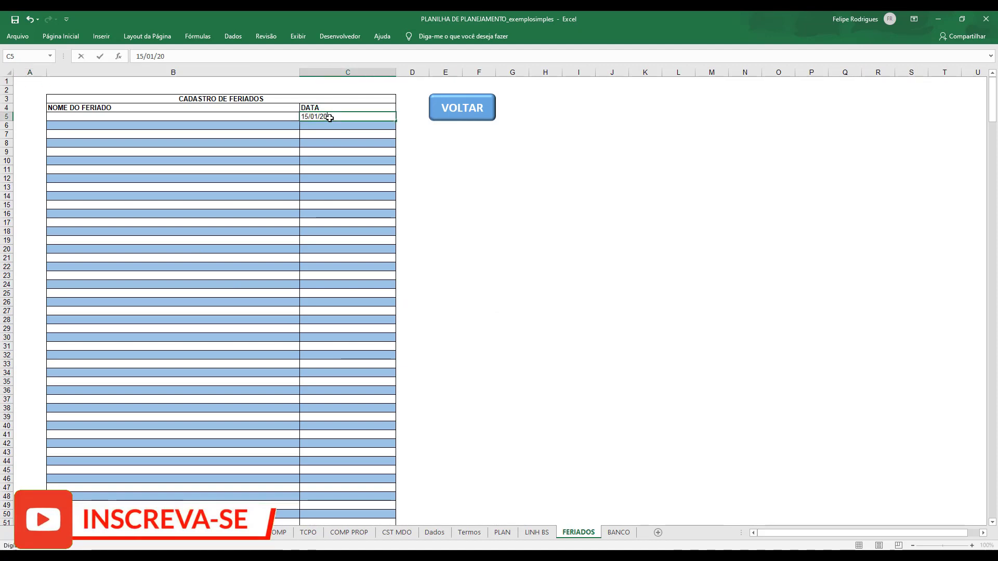
text(20)
key(Return)
click(463, 107)
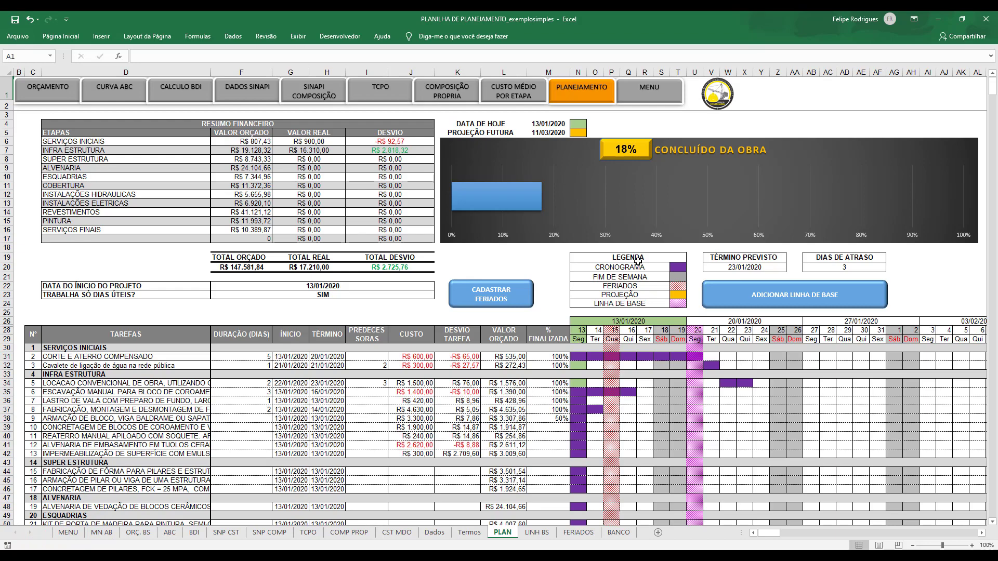
Step: Check the days-of-delay formula, try a 7-day earthworks duration, then undo it back to 5
click(834, 268)
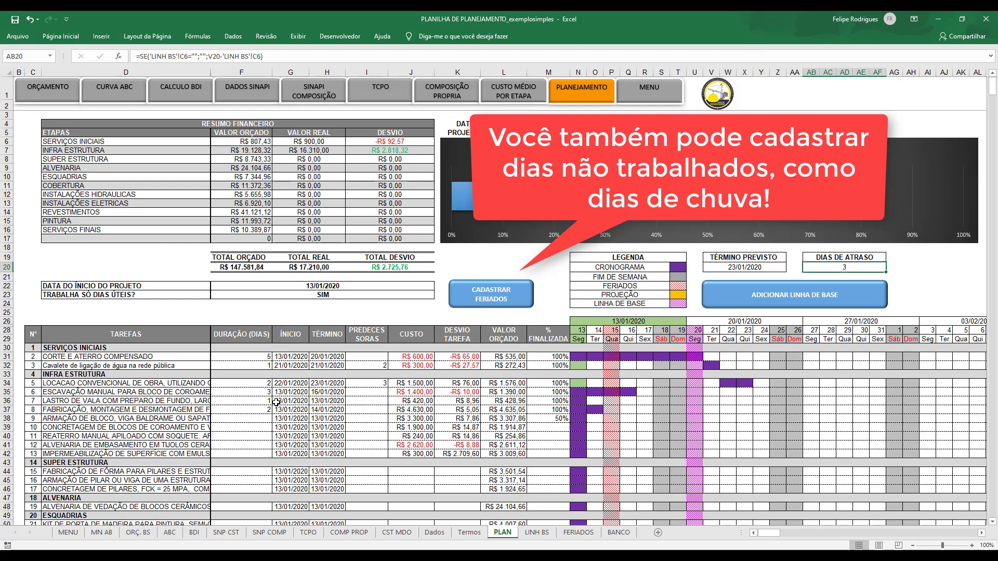
click(258, 359)
text(7)
key(Return)
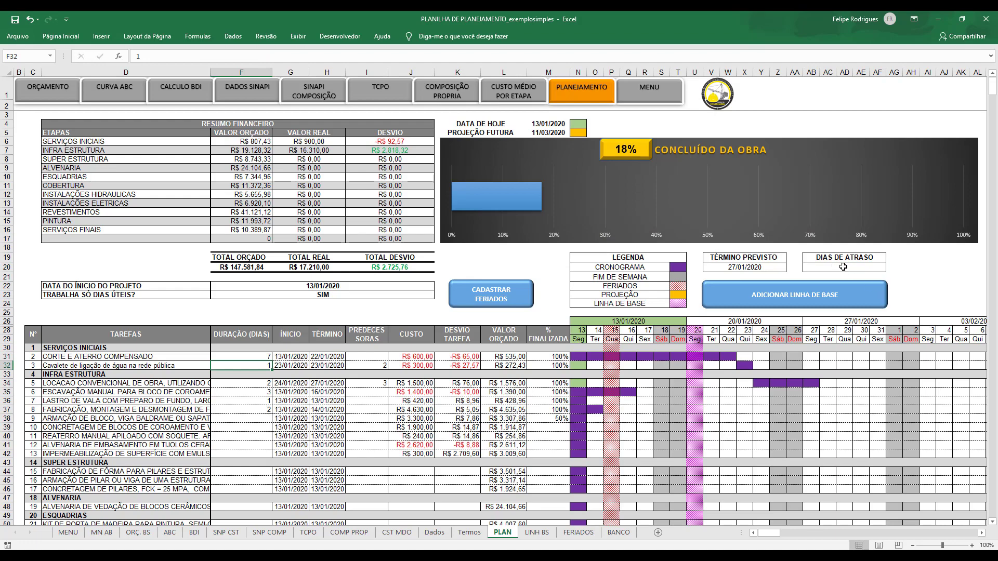
key(Up)
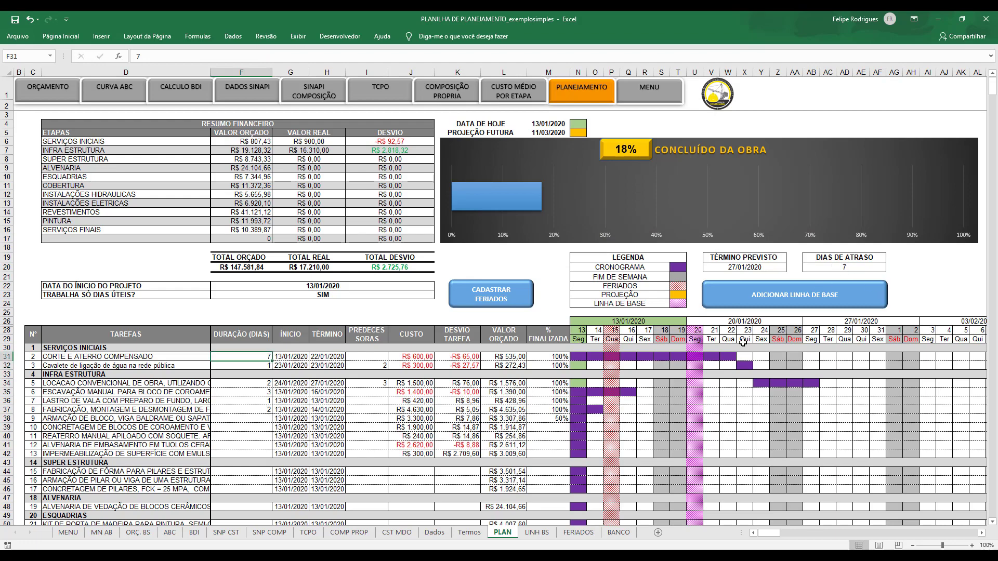
key(ctrl+z)
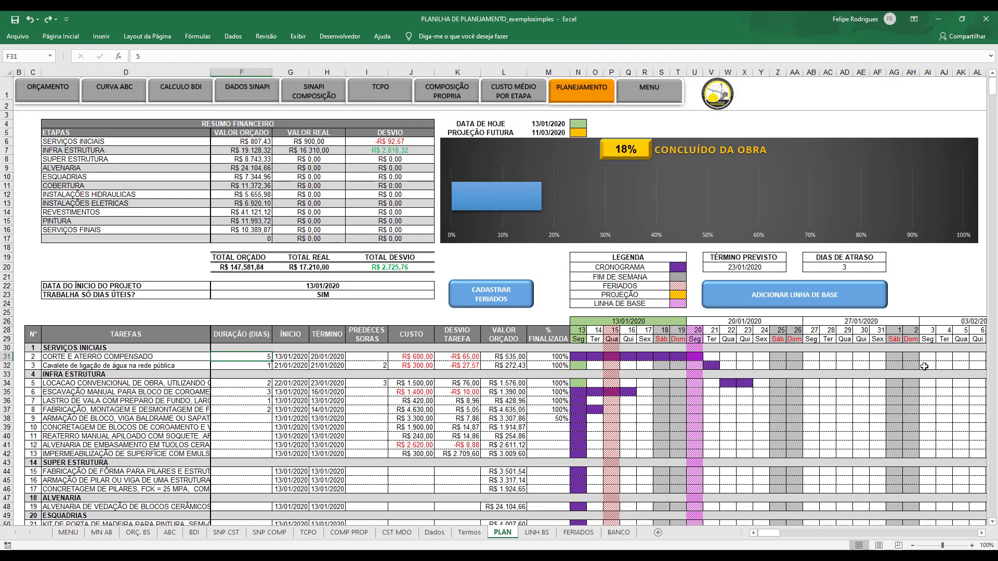
Step: Re-inspect the days-of-delay formula and set the earthworks duration in F31 to 7 days
click(911, 287)
click(861, 270)
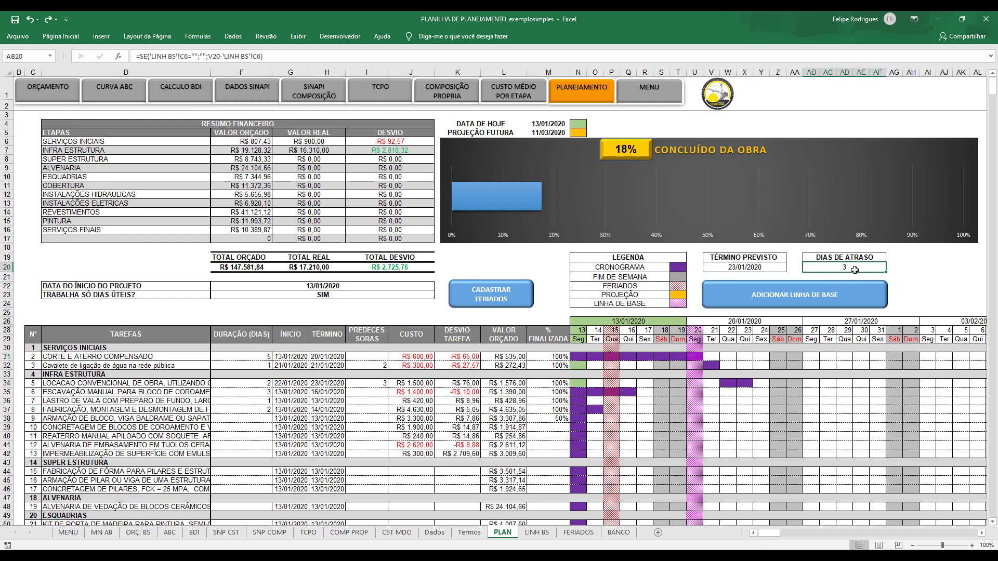
click(247, 356)
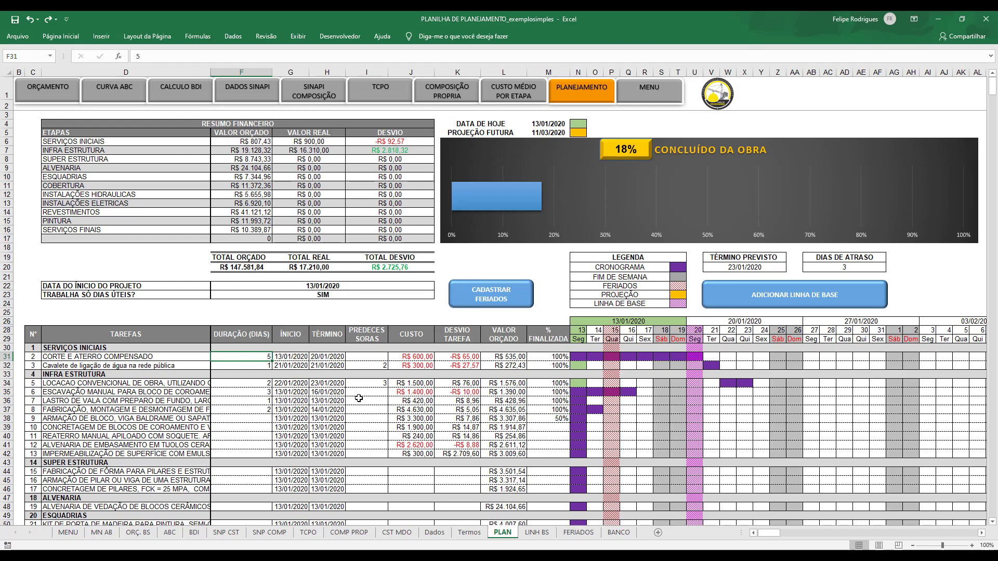
text(7)
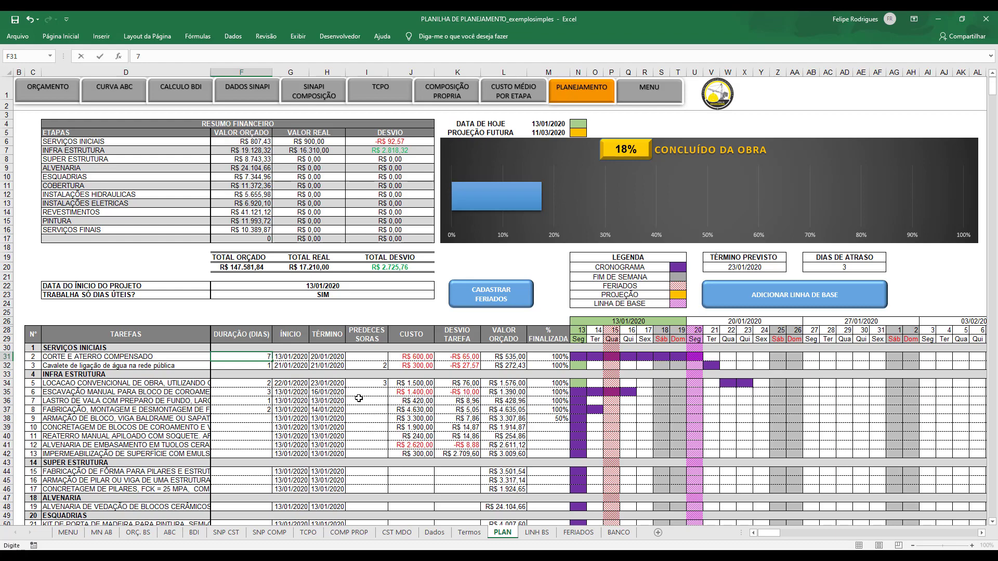
key(Return)
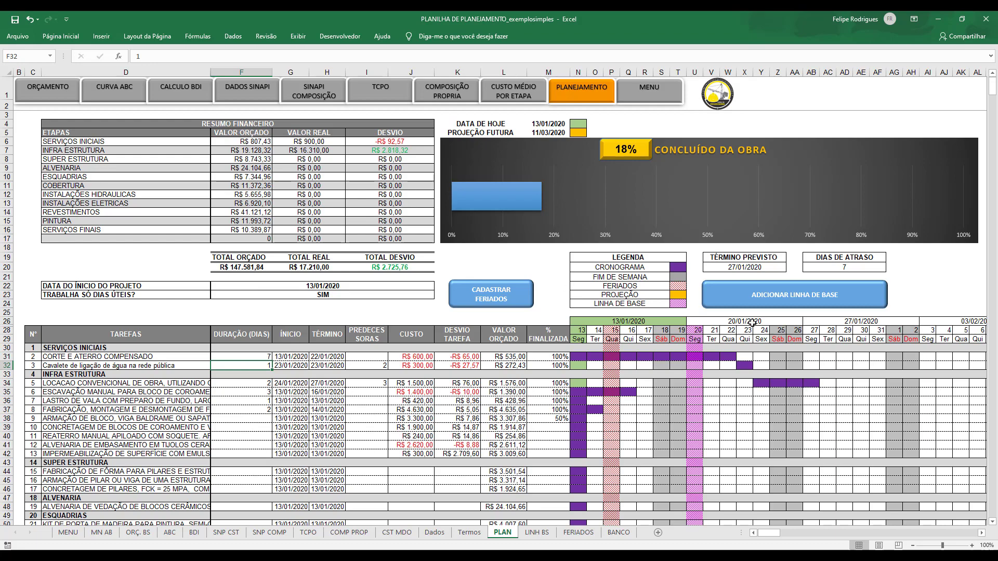
Step: Enter 23/01/2020 as the PROJEÇÃO FUTURA date in M5
click(536, 133)
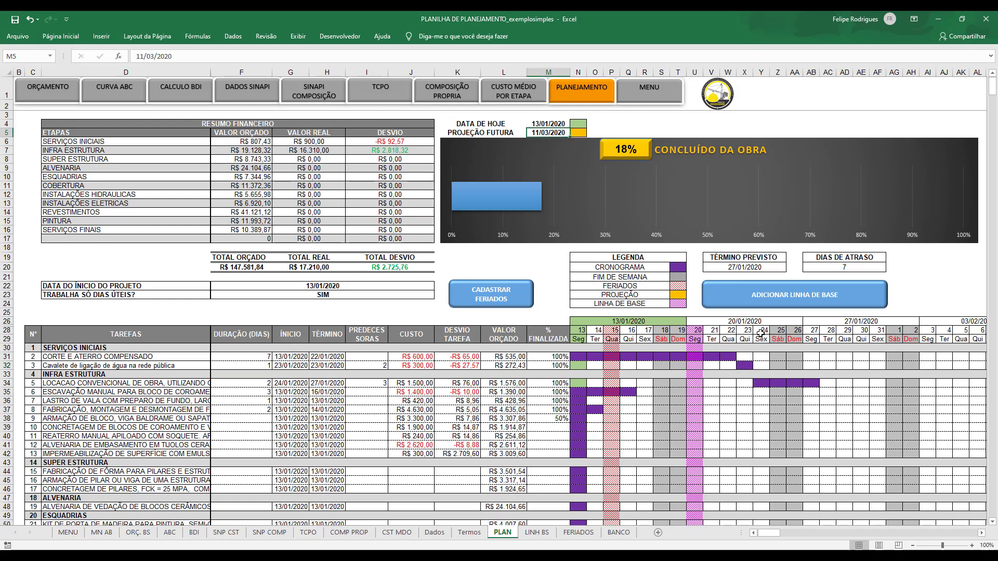
text(23)
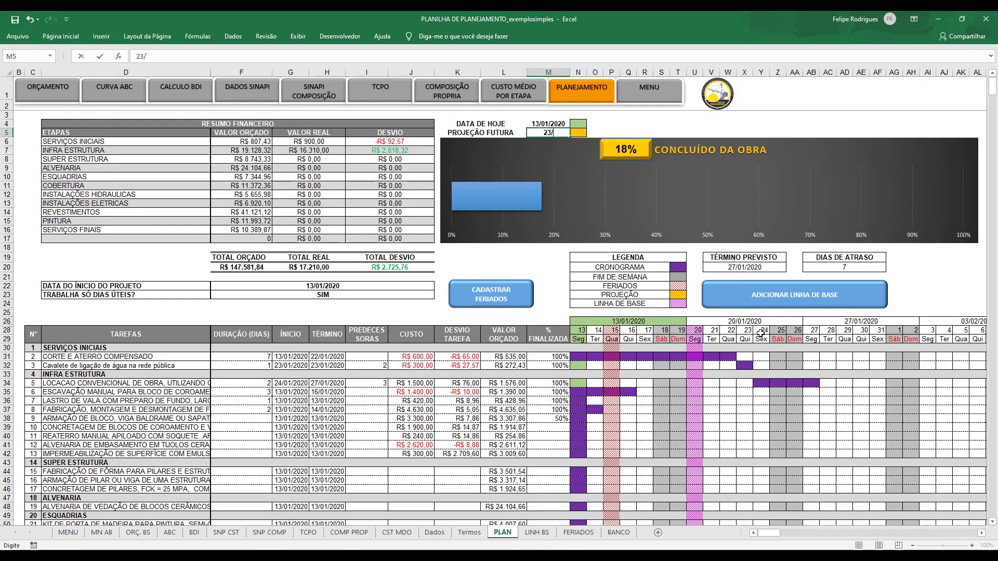
text(/01/202)
text(0)
key(Return)
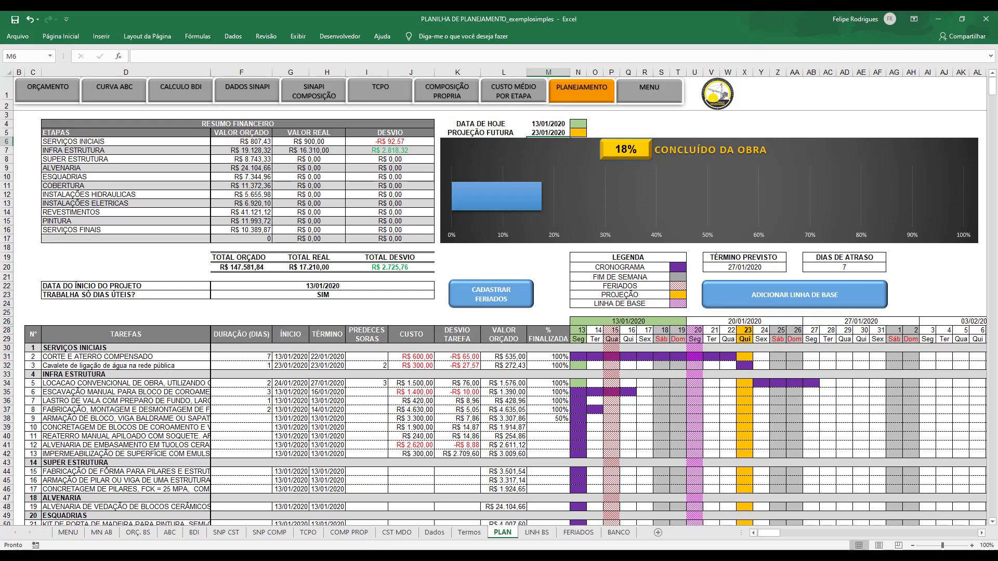
click(288, 518)
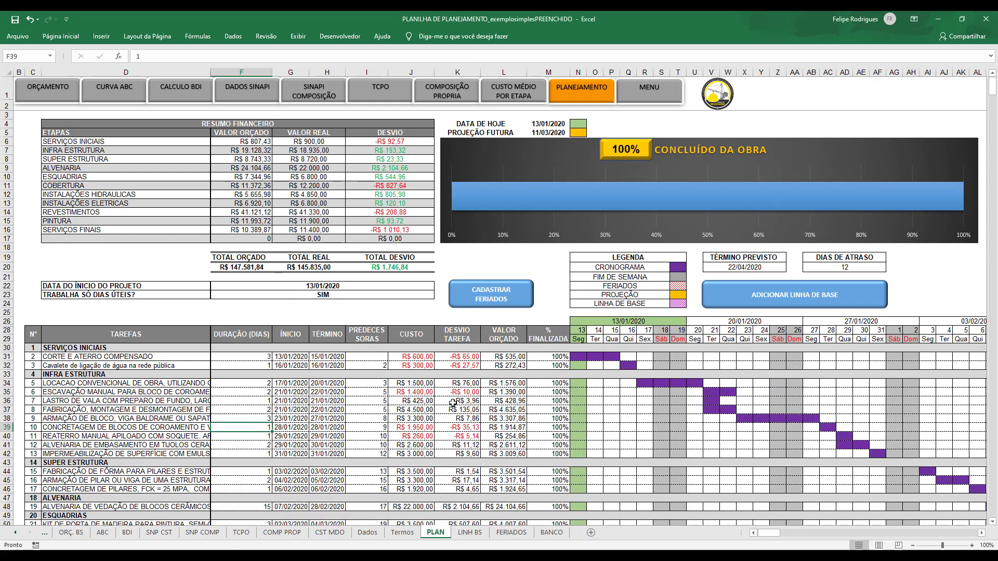
Step: Scroll through the filled example's Gantt chart and inspect the predicted finish formula in V20
scroll(455, 384, down, 2)
scroll(456, 384, down, 2)
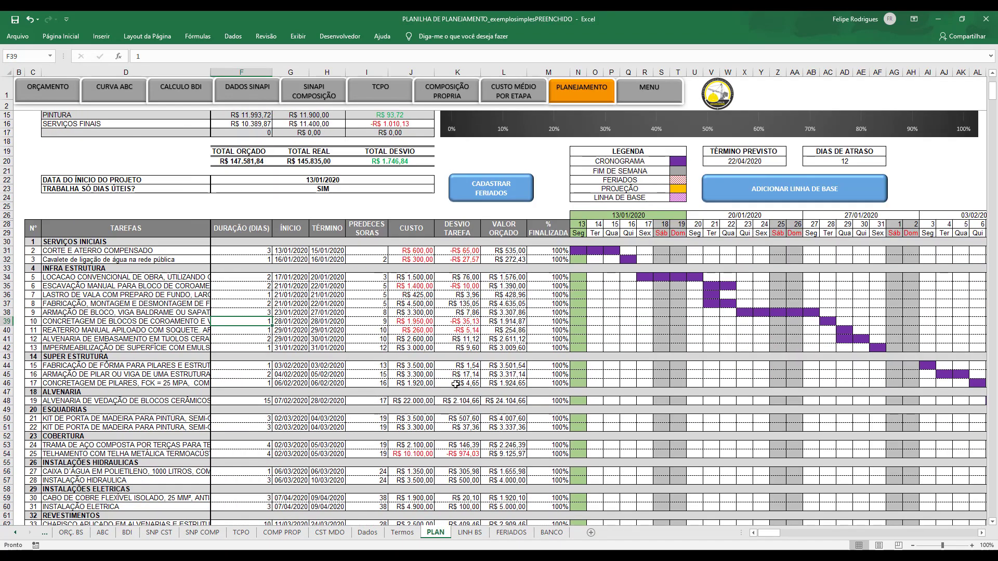
scroll(455, 384, down, 2)
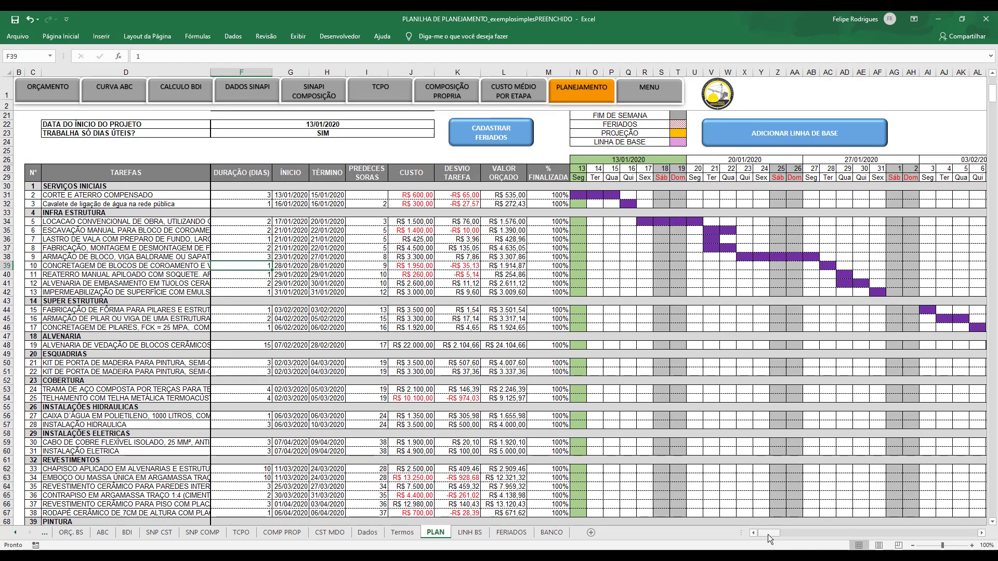
drag(768, 534, 800, 536)
scroll(778, 399, down, 3)
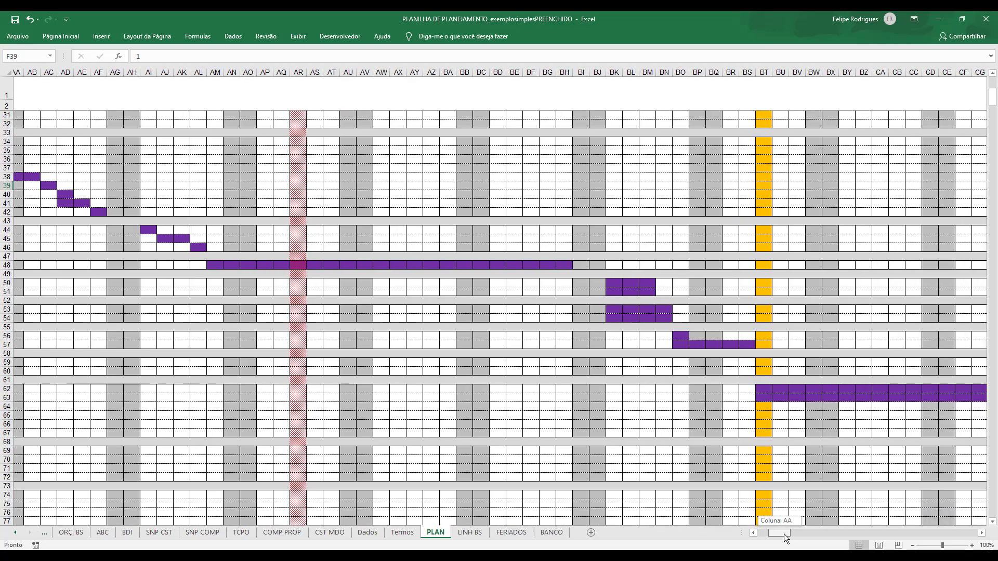
scroll(799, 536, down, 4)
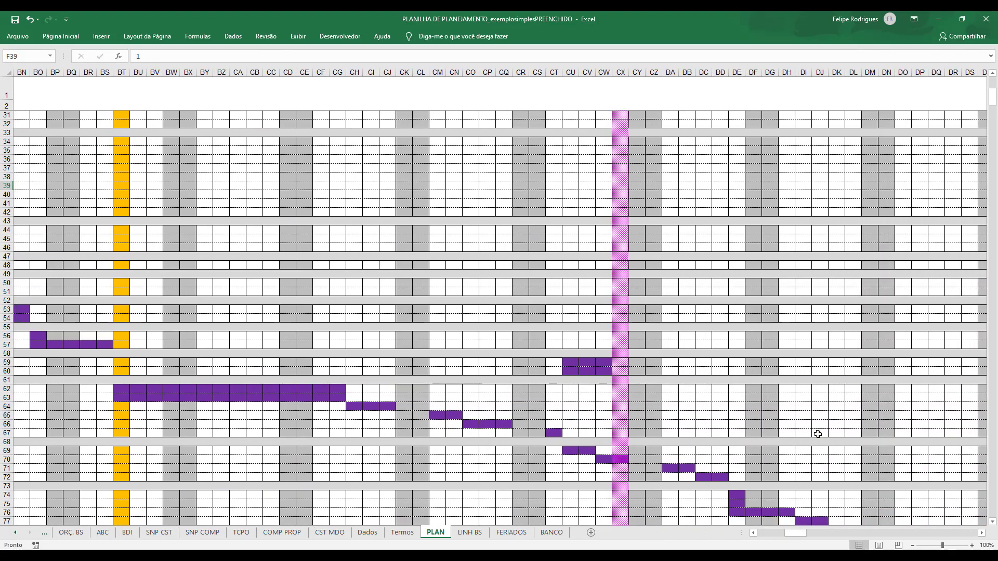
scroll(800, 536, down, 3)
drag(800, 536, 763, 532)
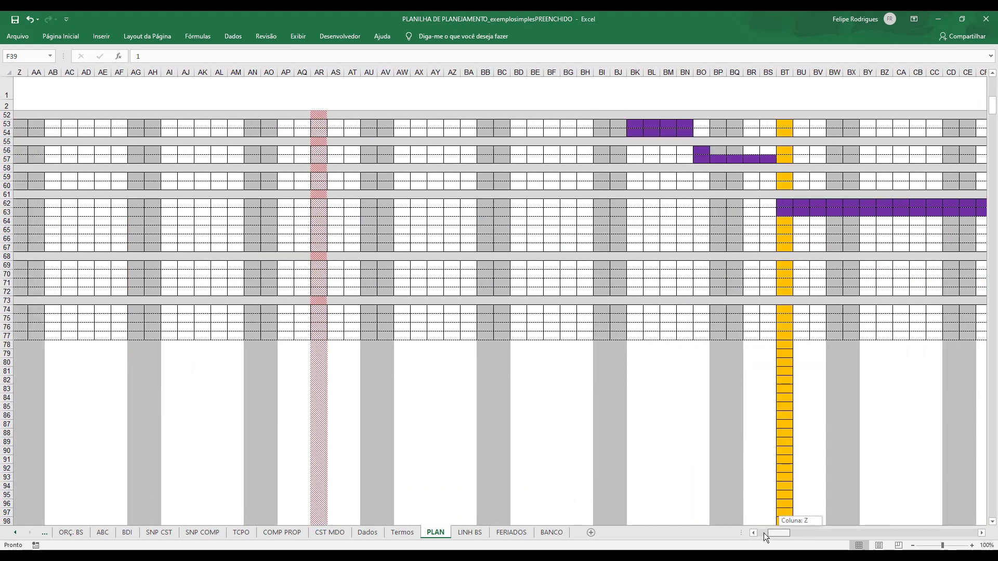
scroll(699, 441, up, 15)
scroll(698, 440, up, 1)
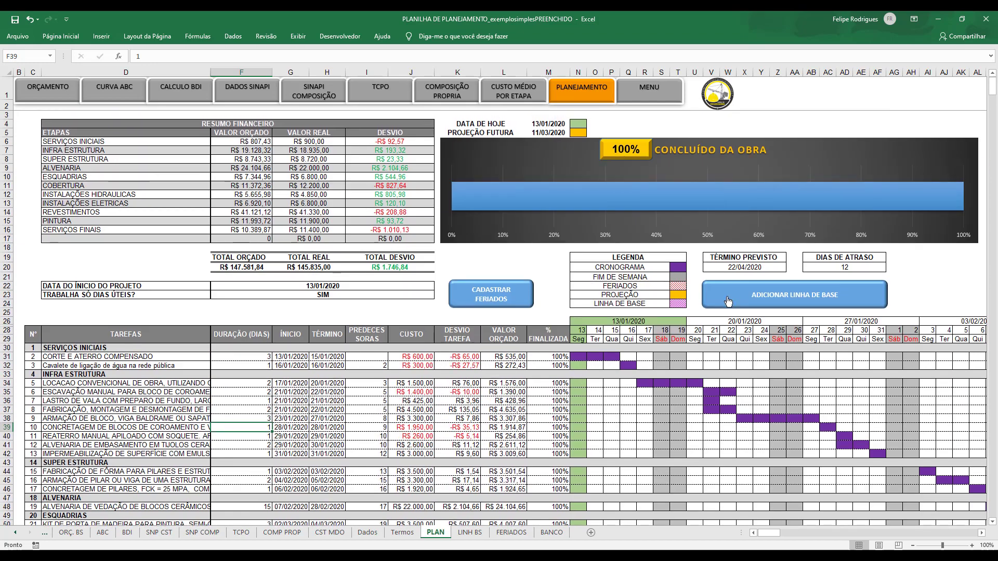
click(710, 269)
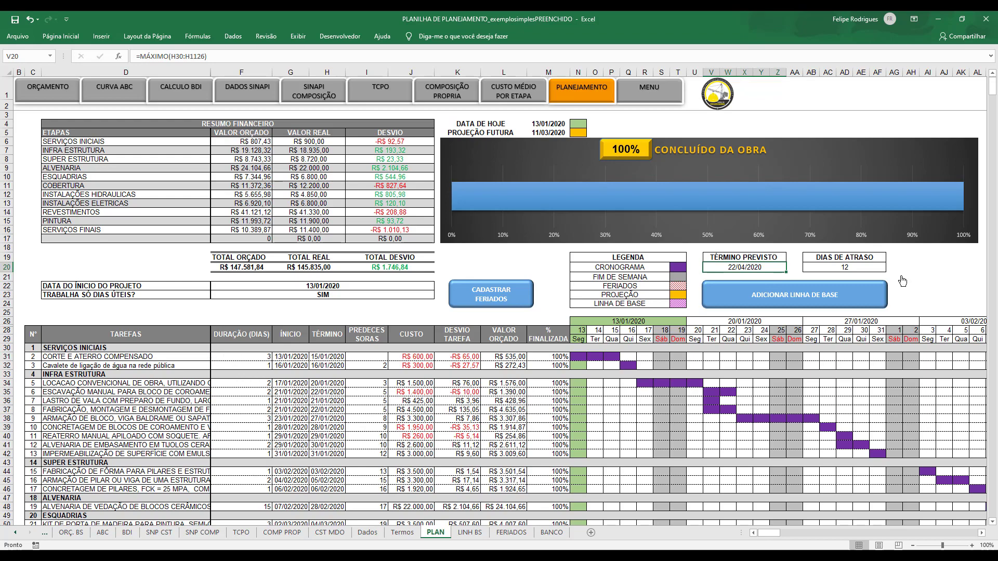
click(773, 295)
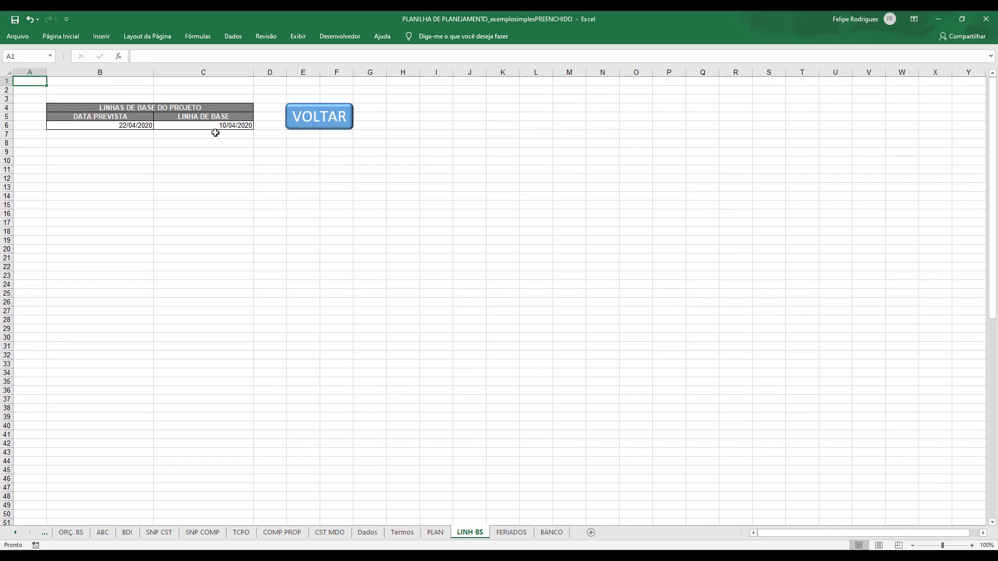
click(216, 126)
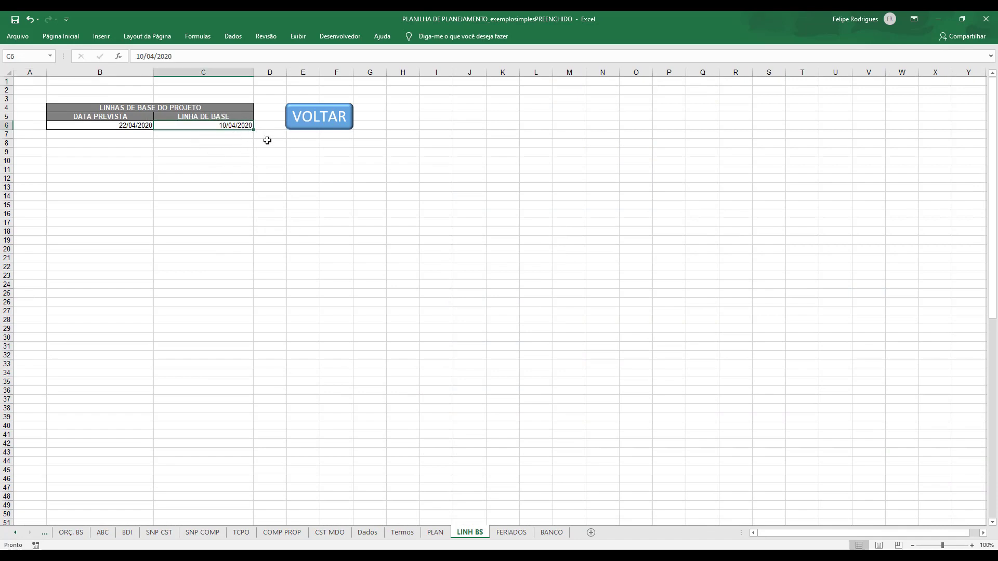
click(319, 123)
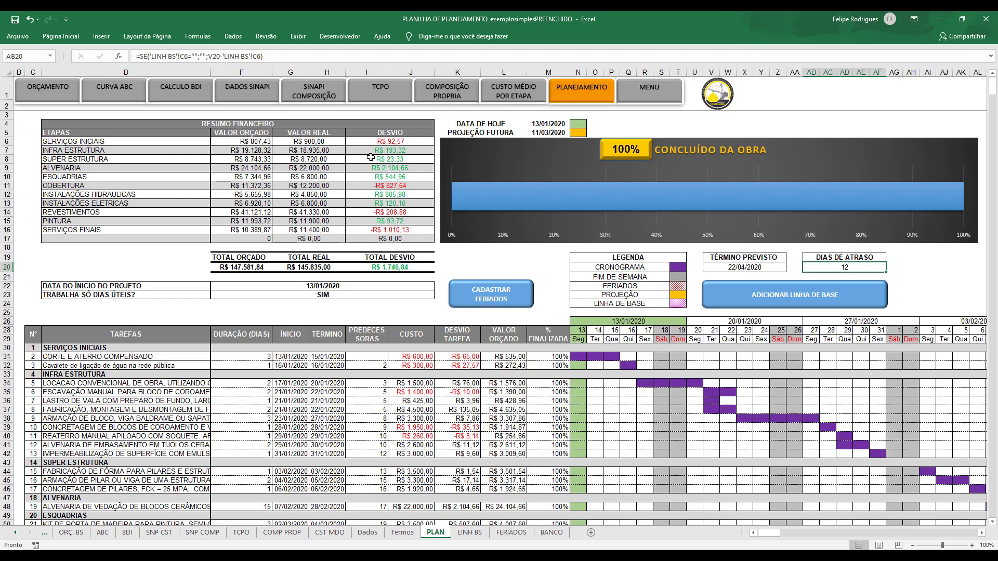
drag(382, 143, 381, 238)
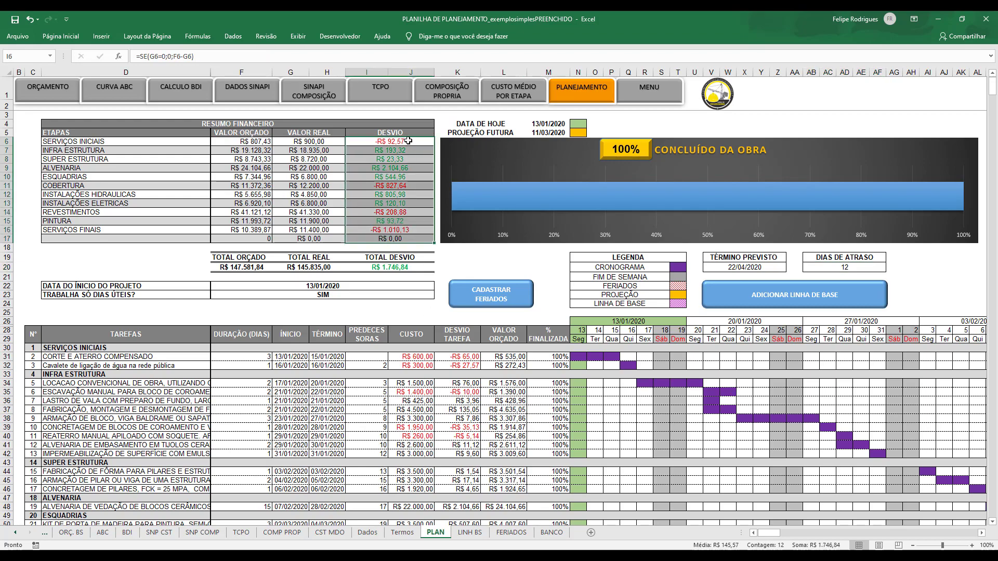
click(409, 141)
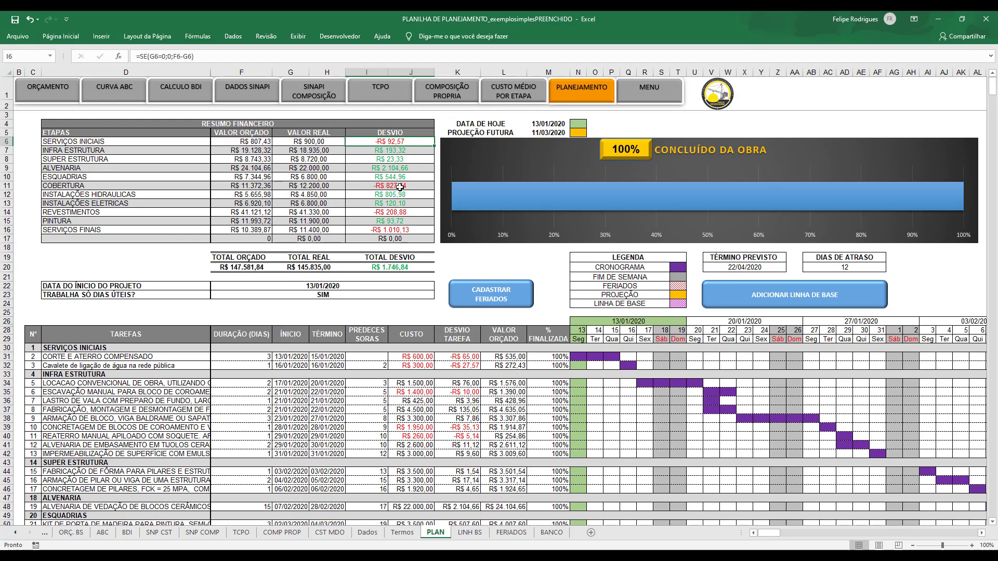
drag(404, 149, 407, 240)
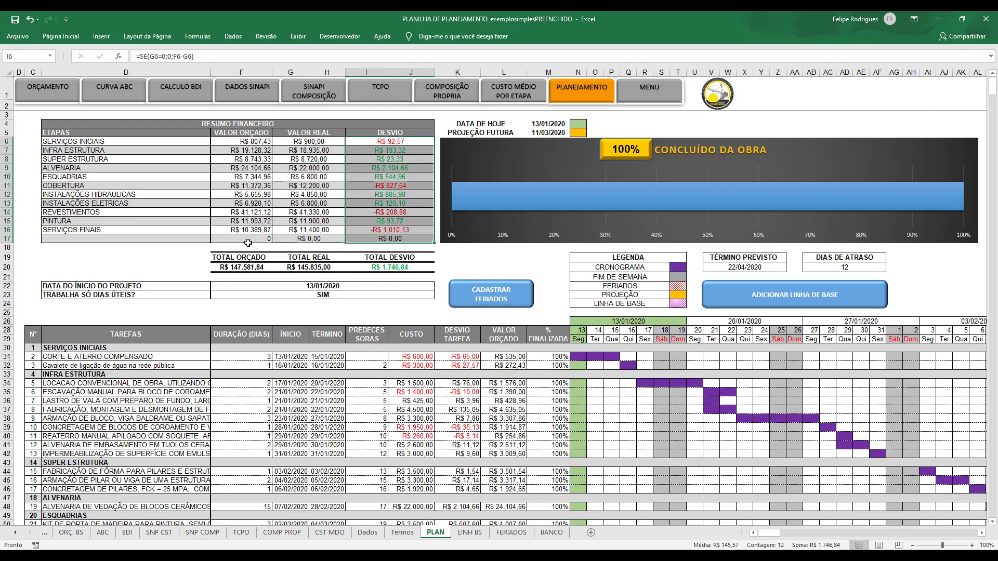